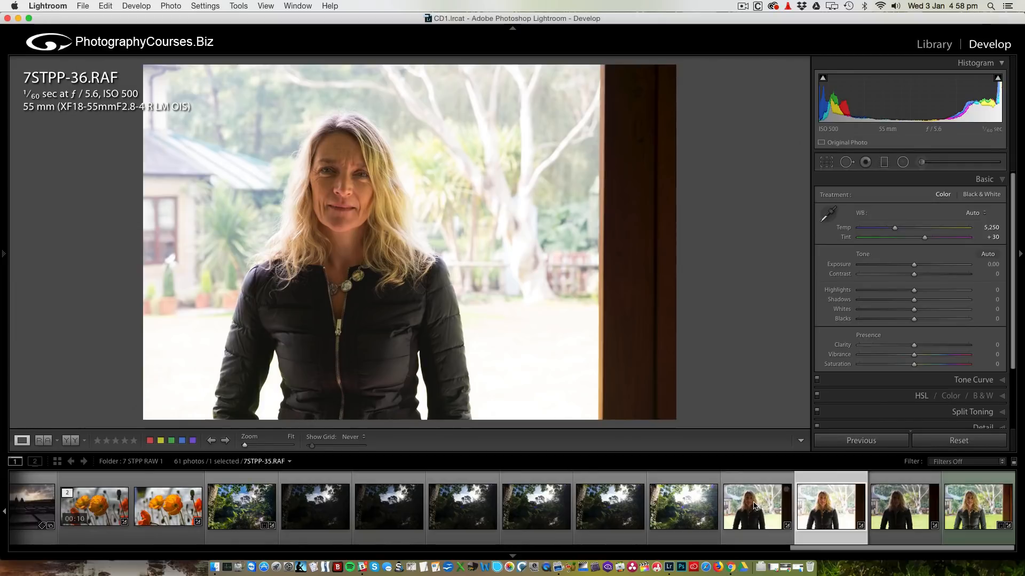
- View the bracketed portrait exposures 7STPP-37, 7STPP-35 and 7STPP-36 one after another
click(904, 513)
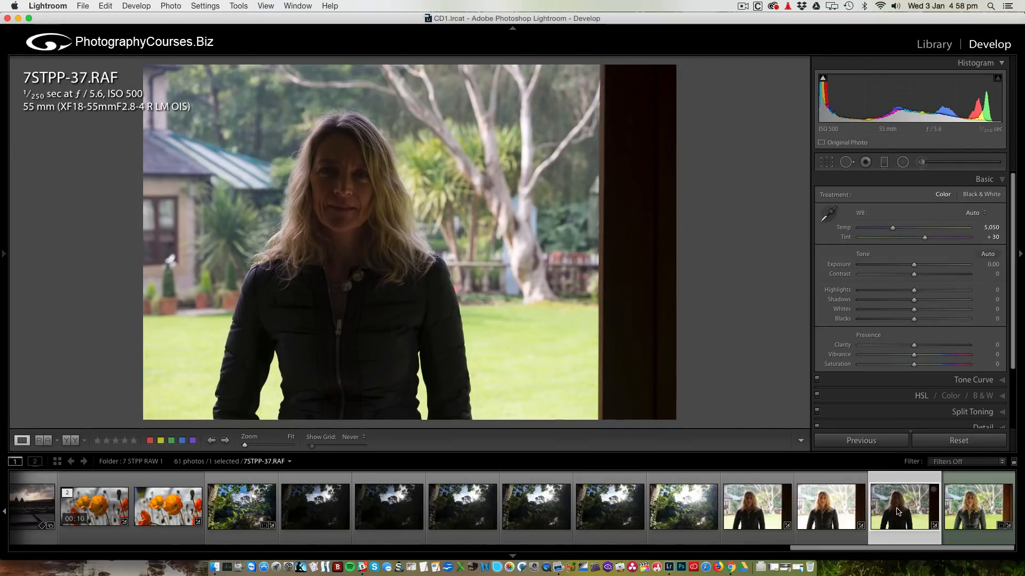
click(748, 511)
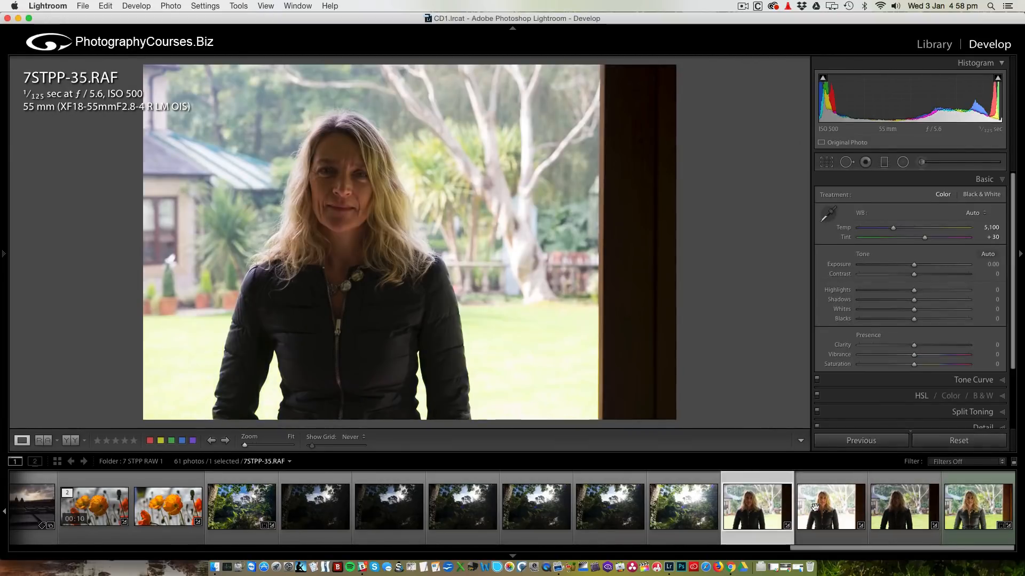
click(819, 511)
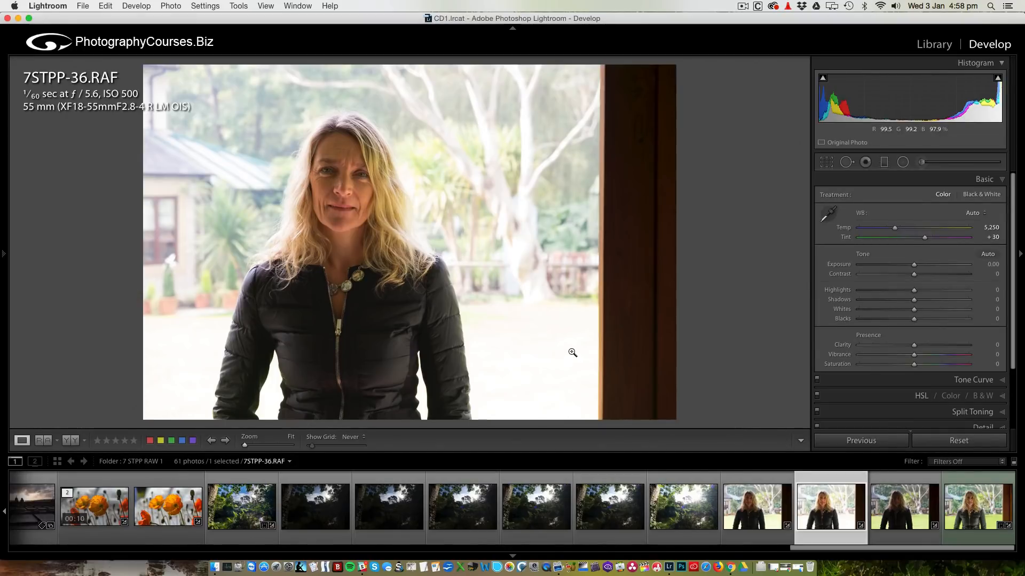
- Remove the existing 7STPP-35-HDR.dng from the catalog without deleting it from disk
click(970, 506)
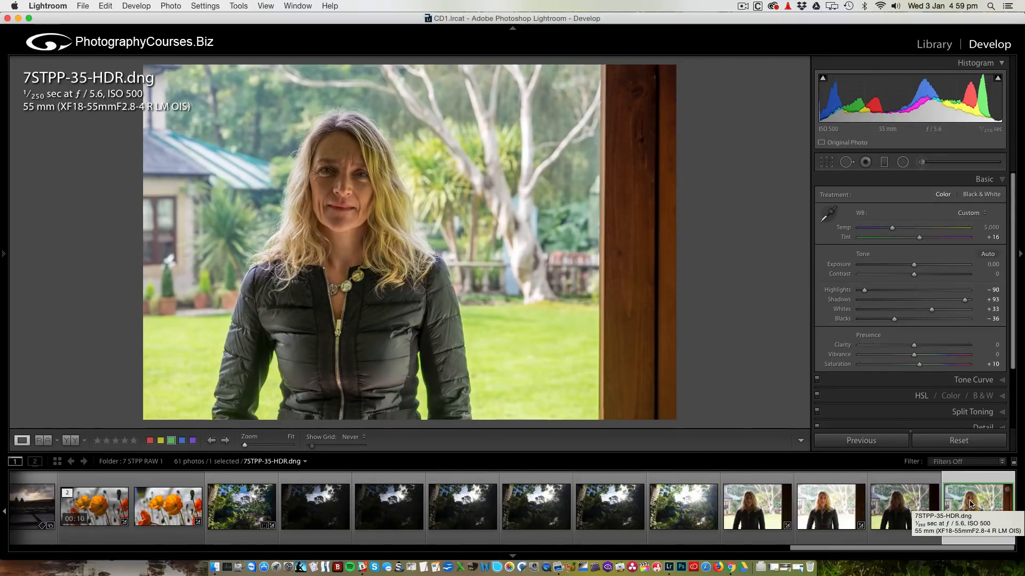
right_click(970, 504)
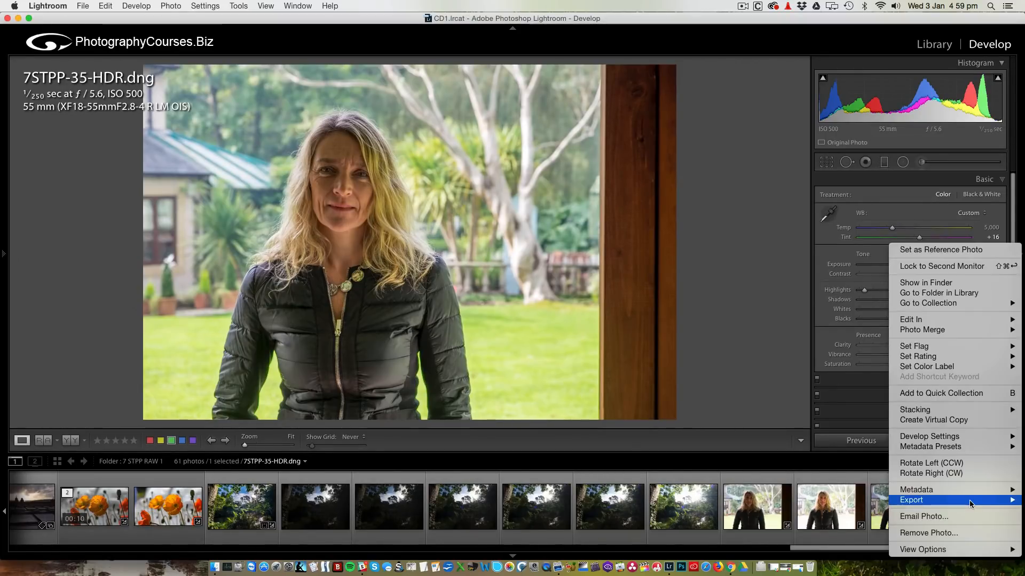
click(969, 534)
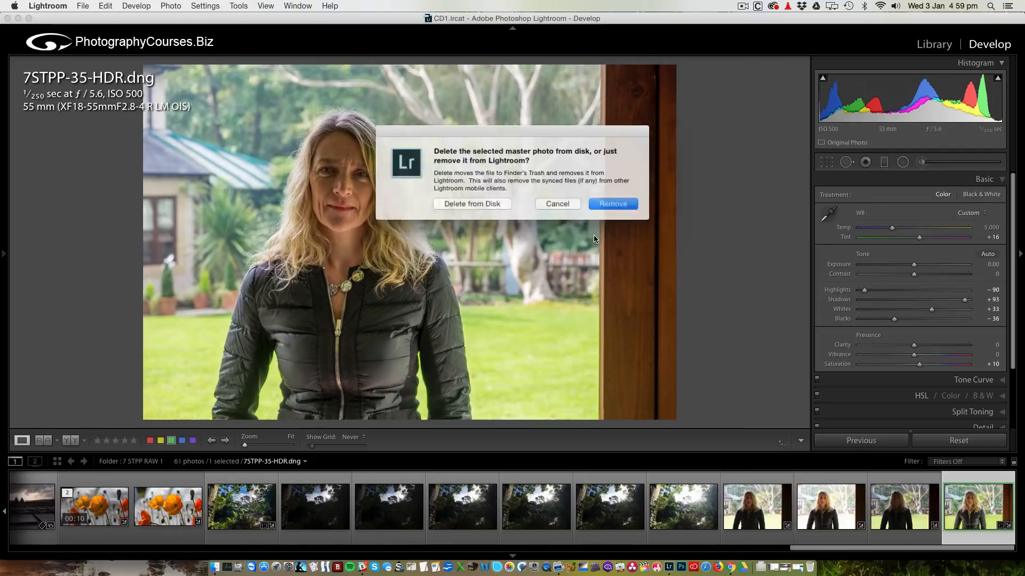
click(602, 206)
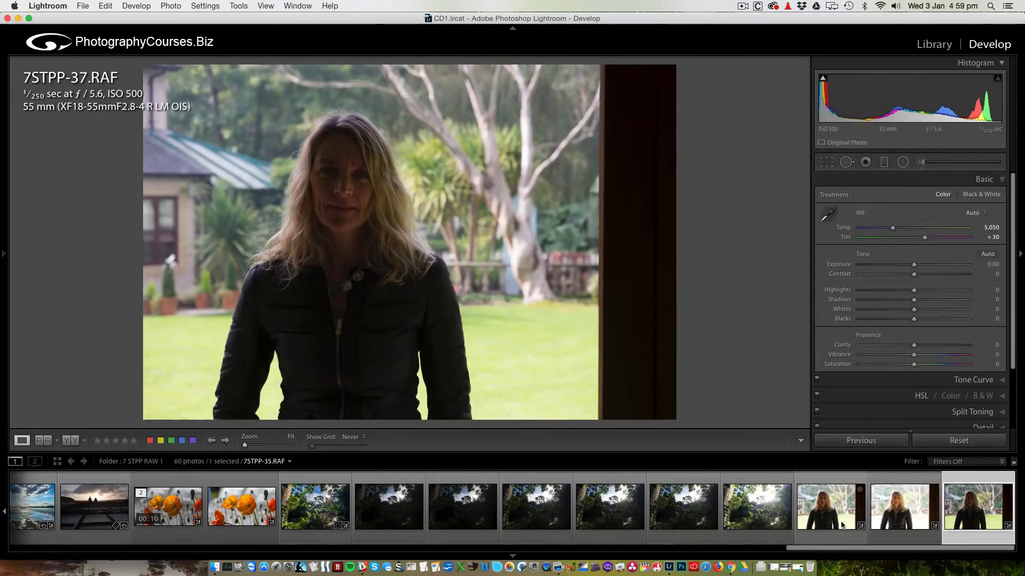
- Select the three bracketed portraits 7STPP-35, 7STPP-36 and 7STPP-37 together
click(900, 510)
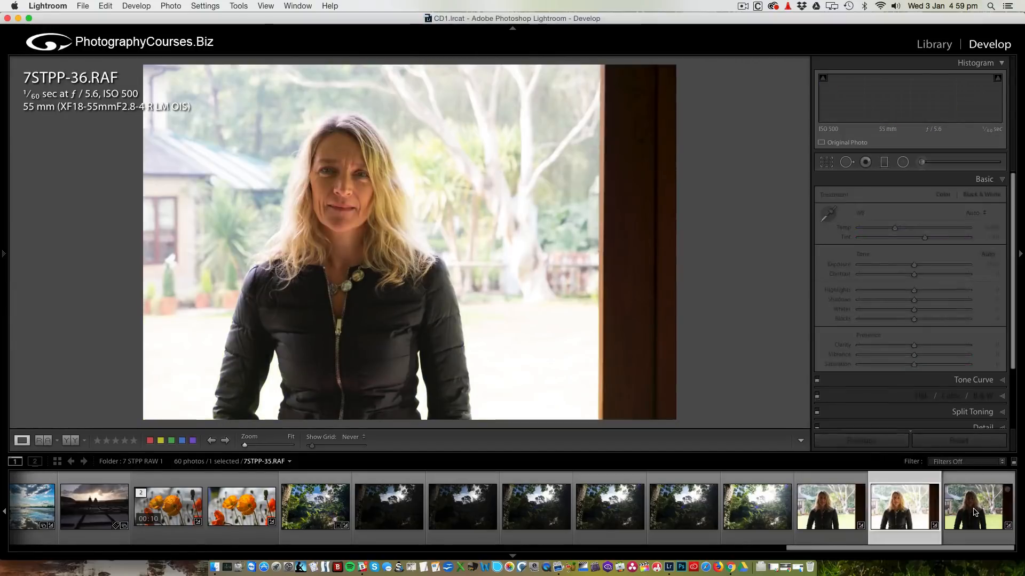
click(977, 507)
click(834, 517)
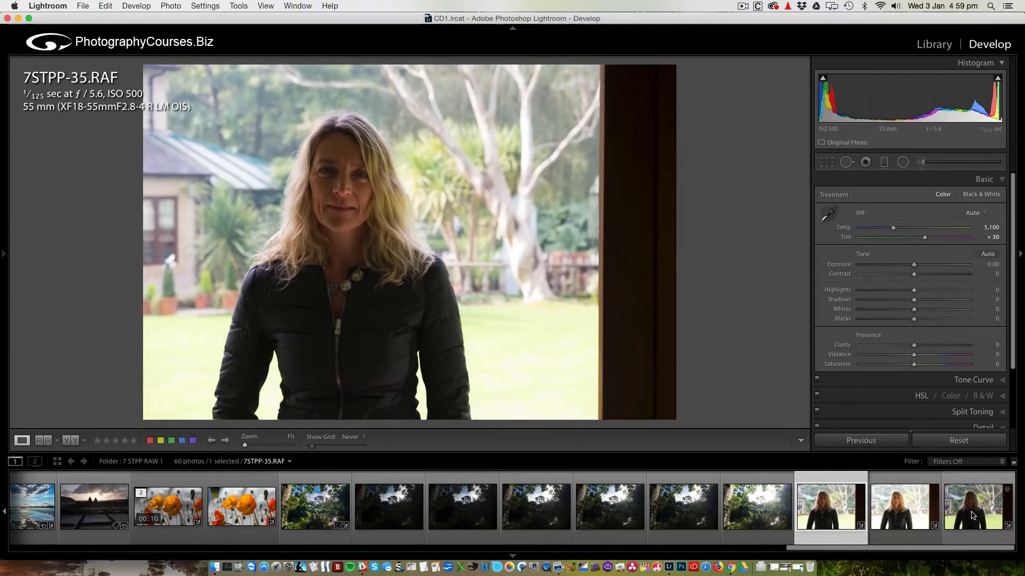
shift+click(972, 515)
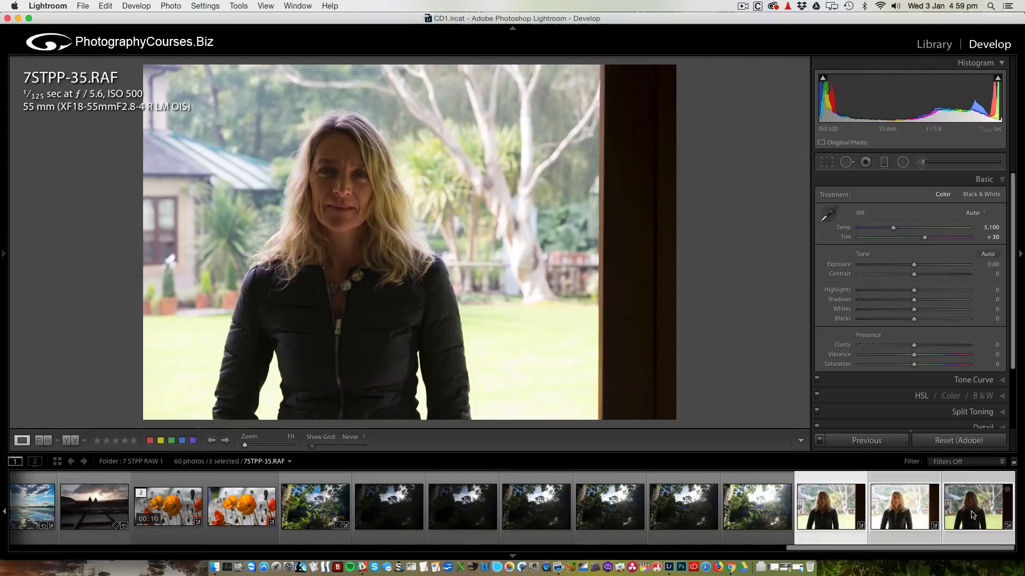
- Merge the selected exposures to HDR with Auto Align, Auto Tone and Medium deghosting, previewing the deghost overlay
click(170, 6)
mouse_move(267, 72)
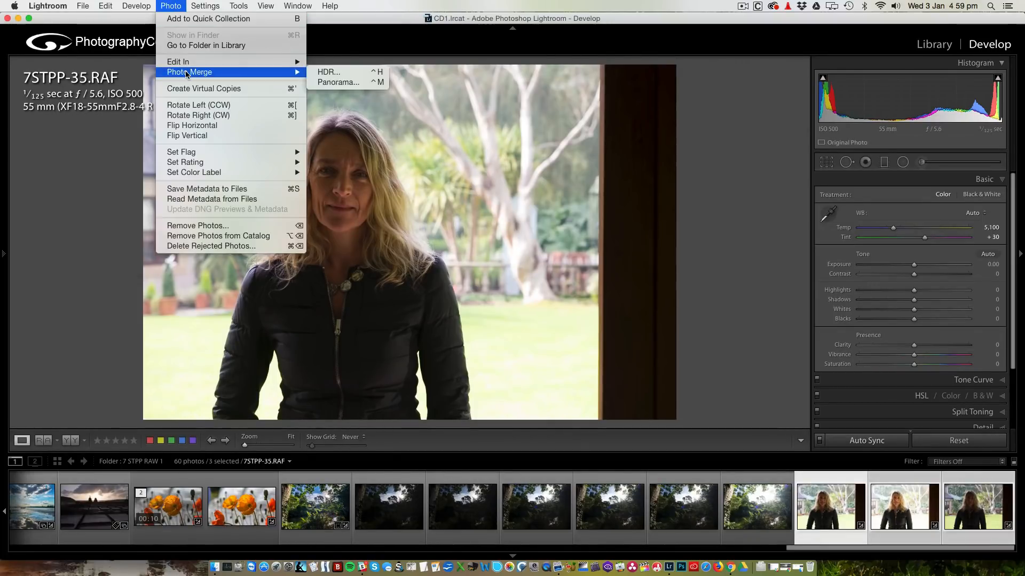
click(347, 73)
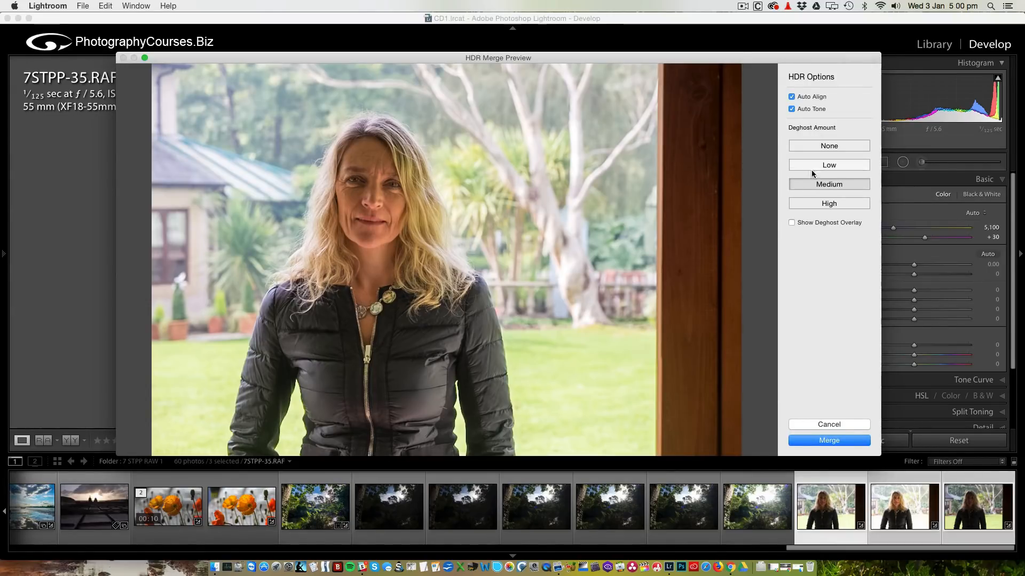
click(792, 222)
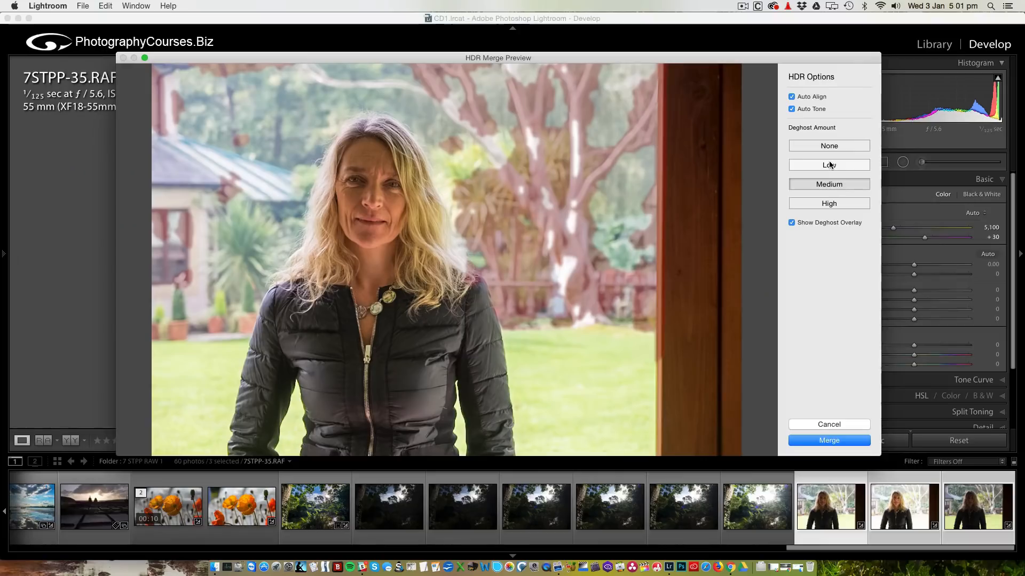
click(828, 441)
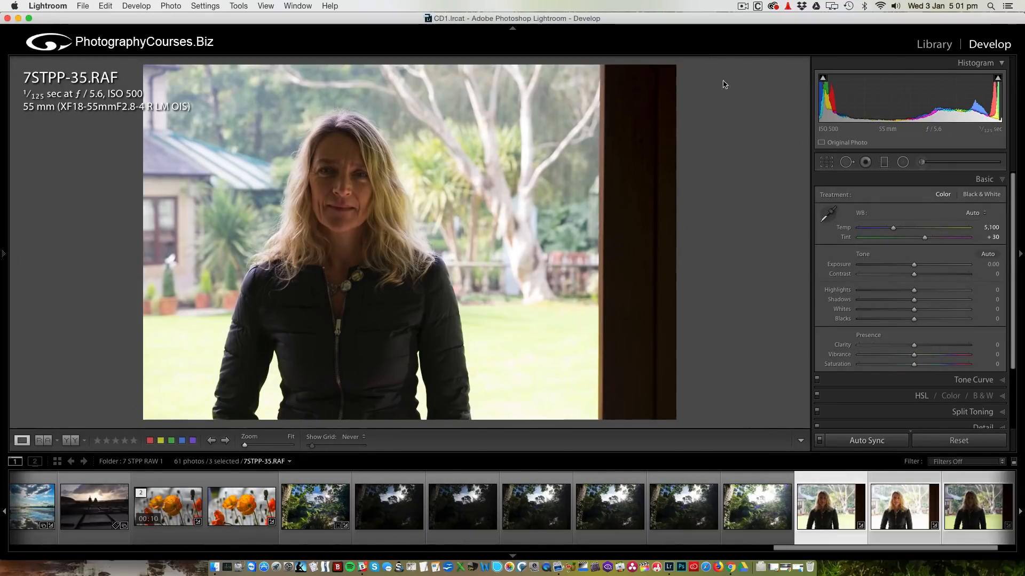
- Open the merged 7STPP-35-HDR-2.dng and compare it in Reference View with the source exposures 7STPP-37, 7STPP-35 and 7STPP-36
scroll(979, 507, down, 1)
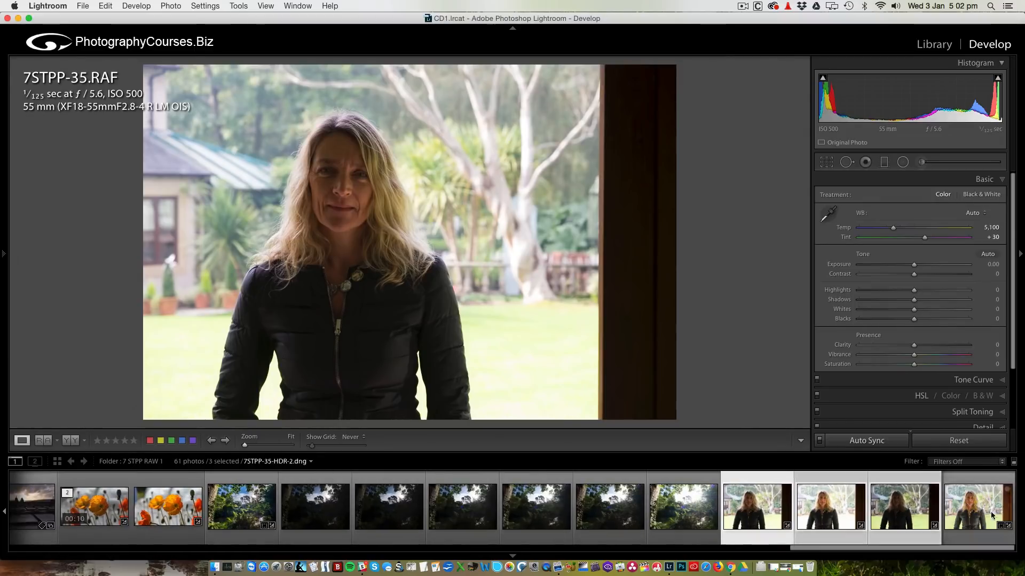
click(980, 506)
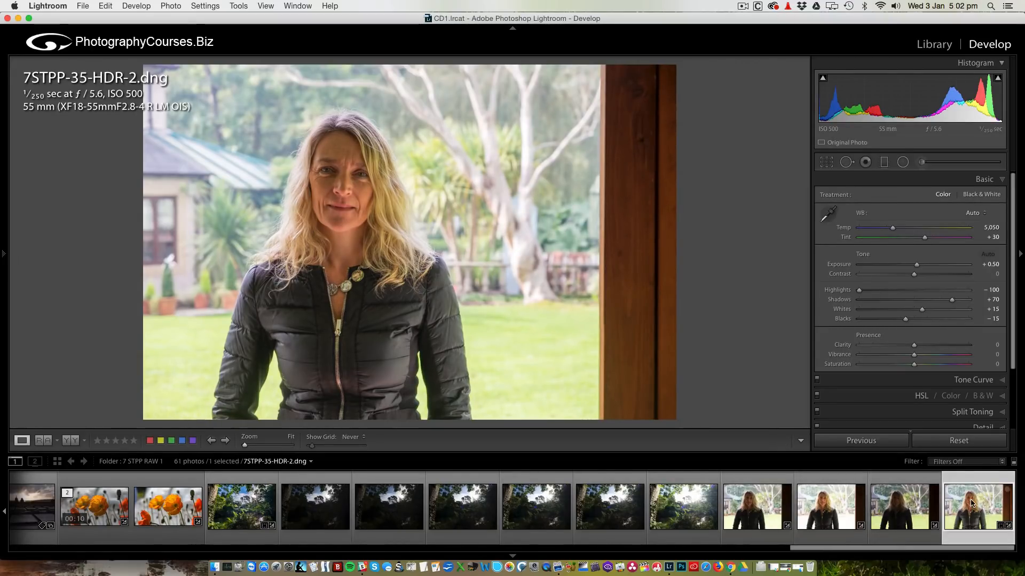
click(44, 441)
drag(756, 521, 216, 233)
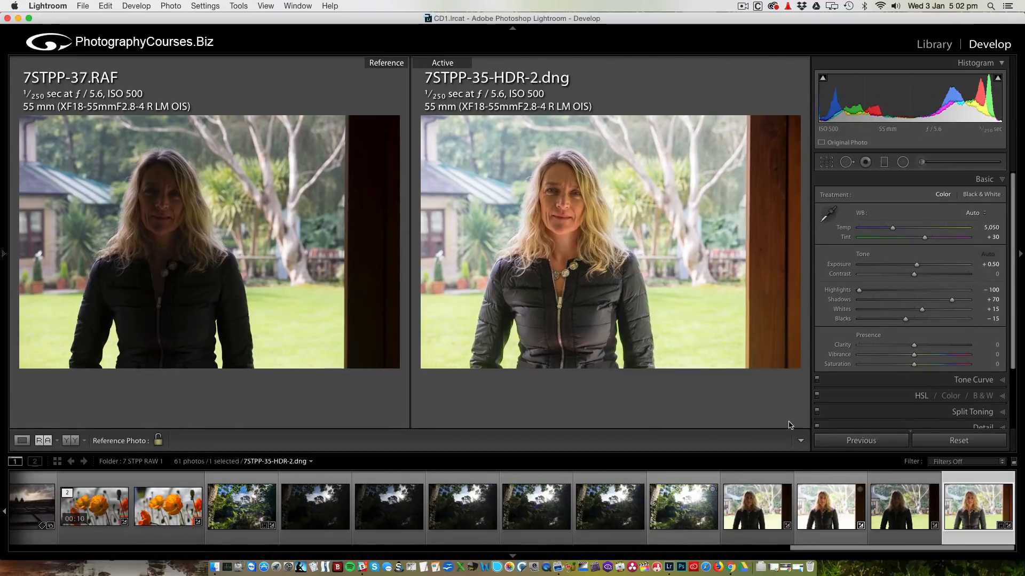
click(708, 482)
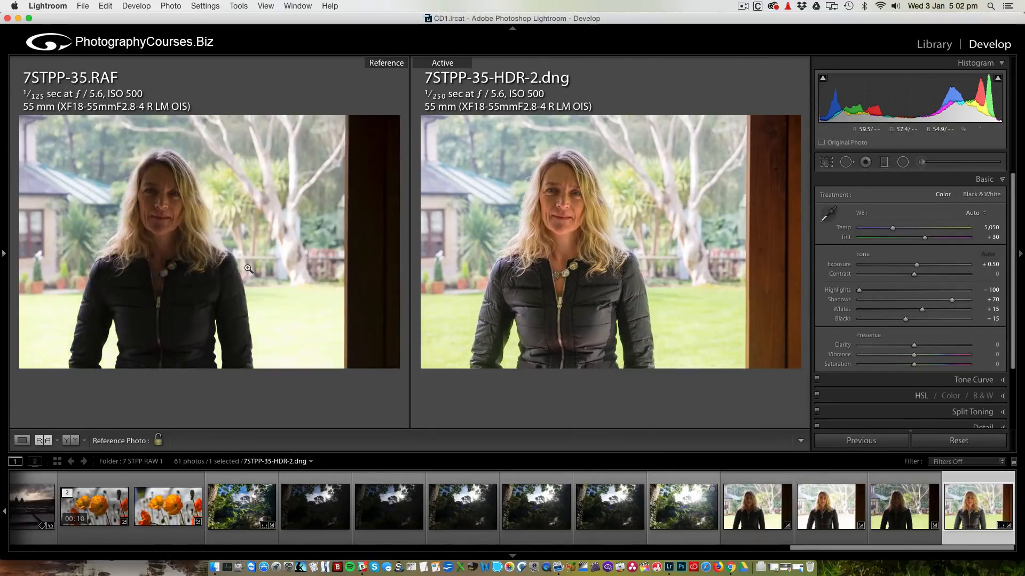
drag(752, 502, 197, 235)
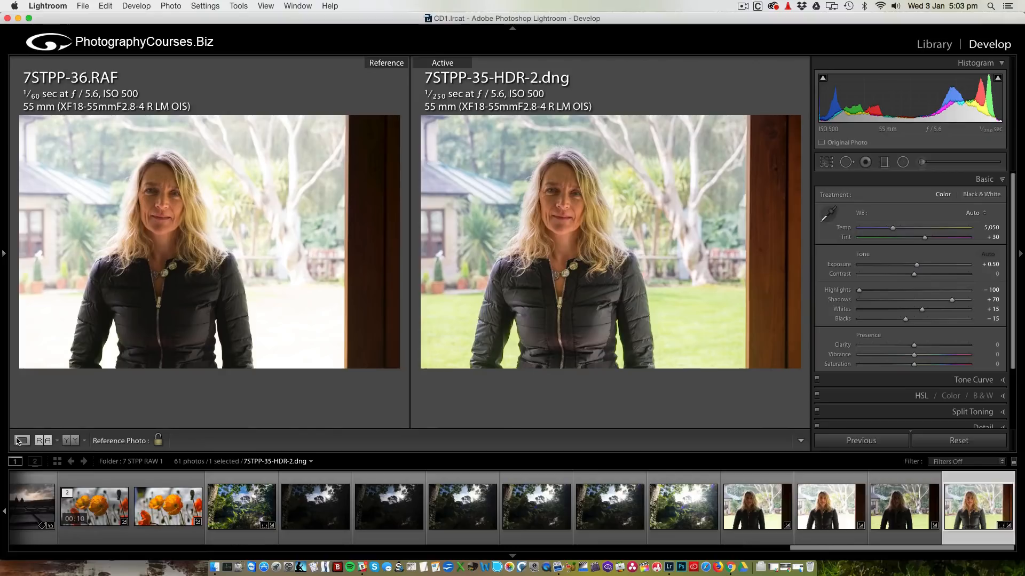
- Return to the single-photo view and inspect the woman's face in the merged photo at 1:1
click(22, 441)
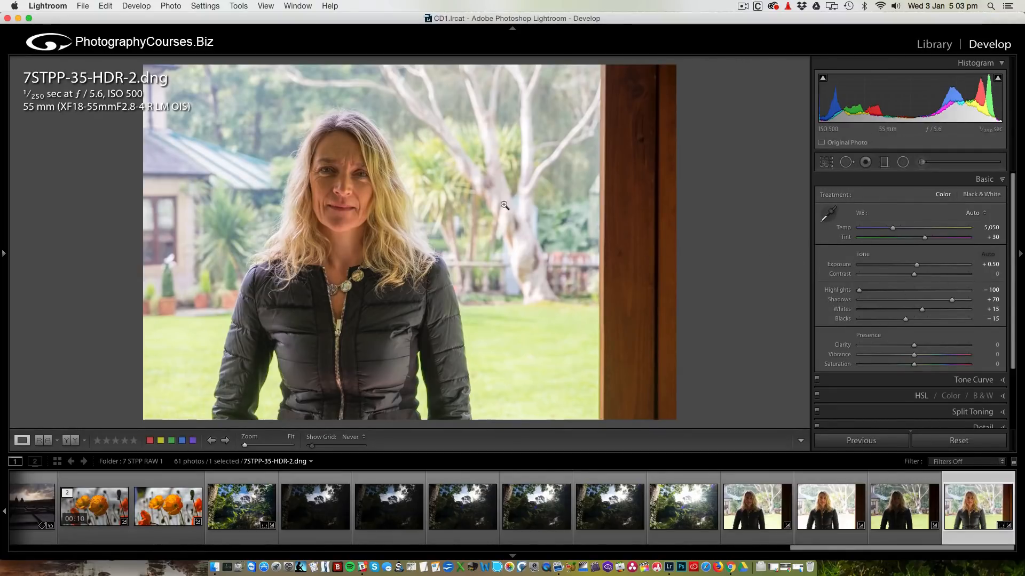
click(345, 172)
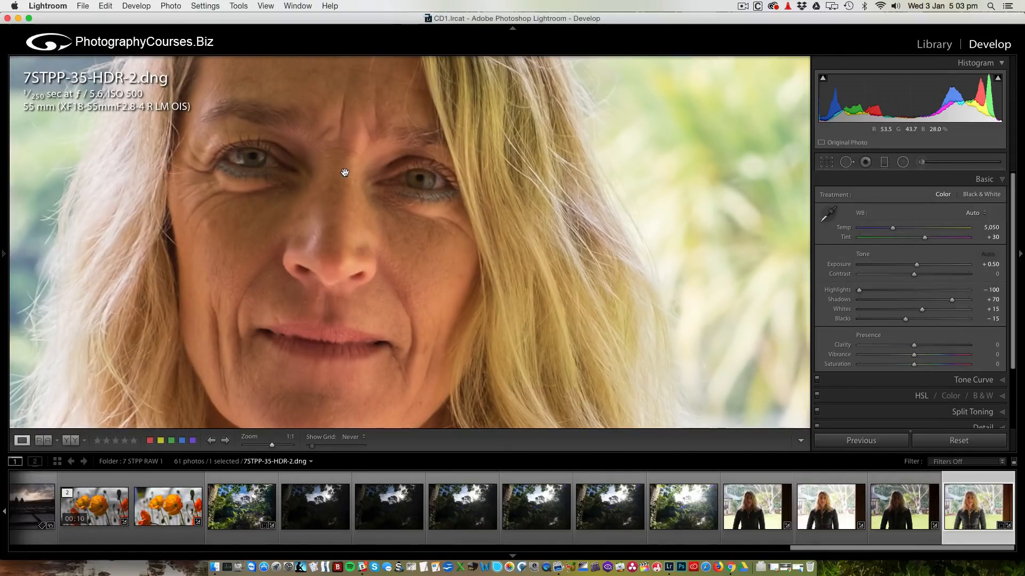
click(345, 172)
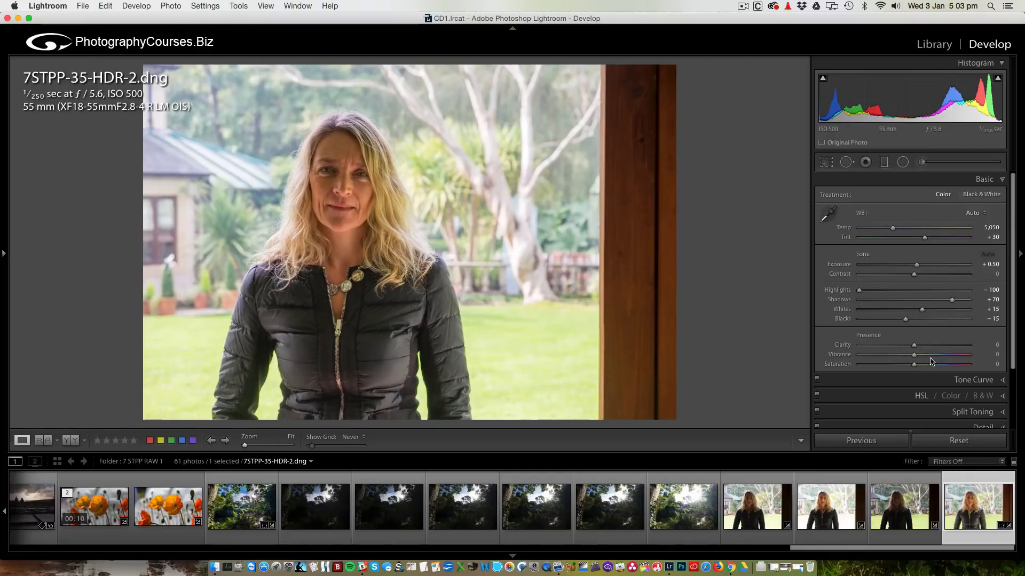
- Set the merged portrait's Clarity to +7
drag(914, 347, 917, 344)
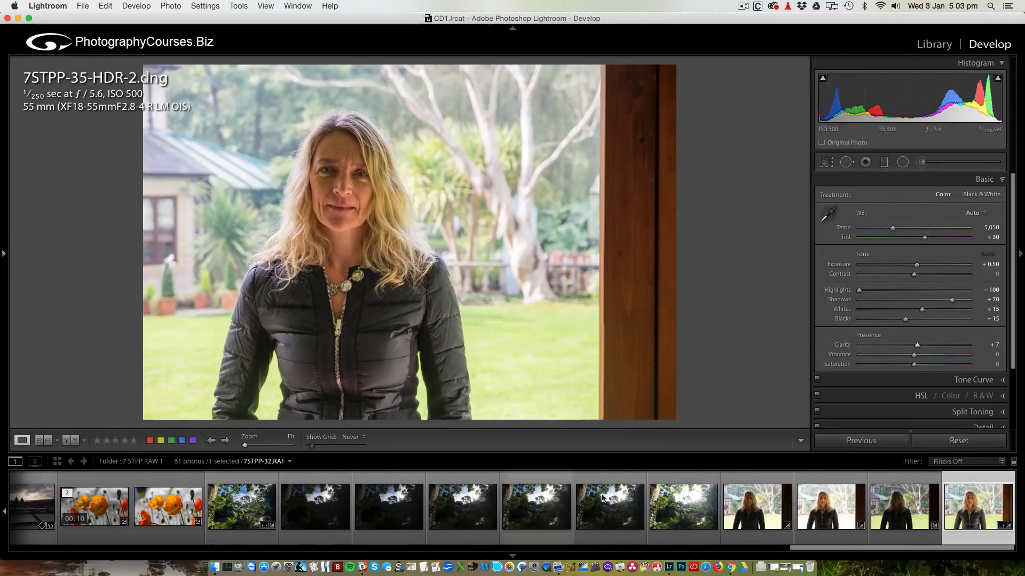
- View the bracketed woodland photos and their HDR result, and return to the merged portrait 7STPP-35-HDR-2.dng
click(703, 500)
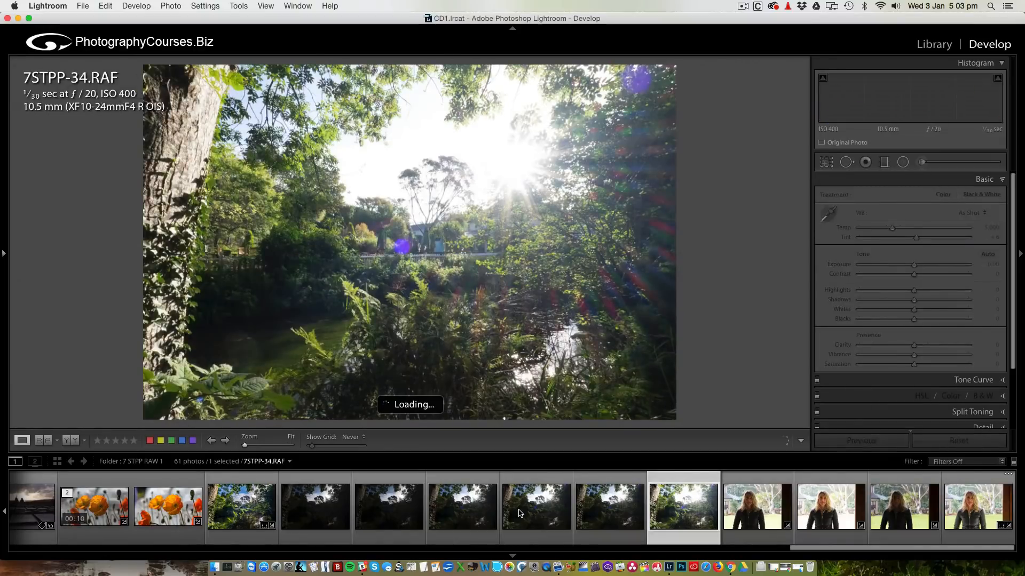
click(315, 510)
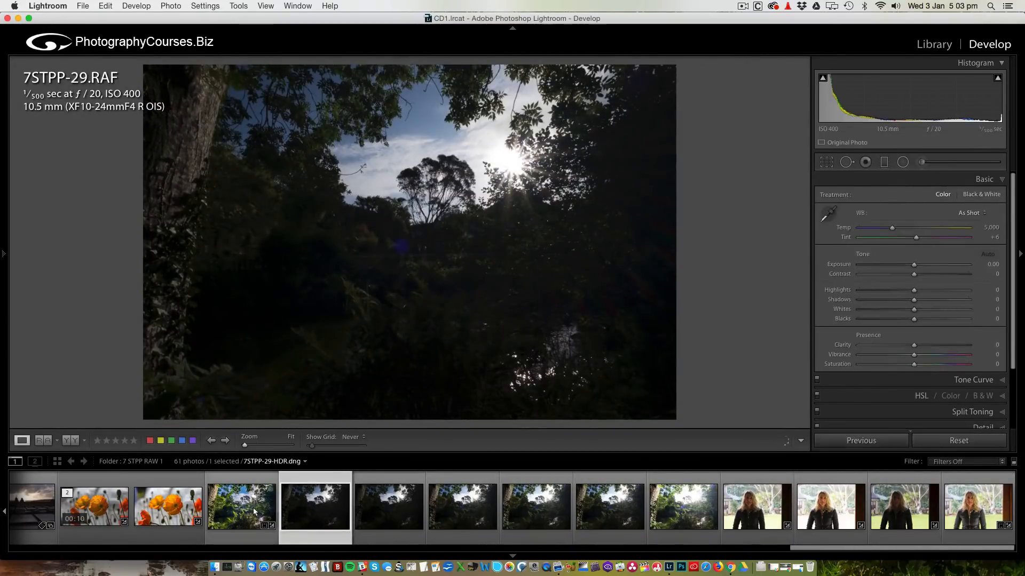
click(254, 511)
click(776, 508)
click(977, 507)
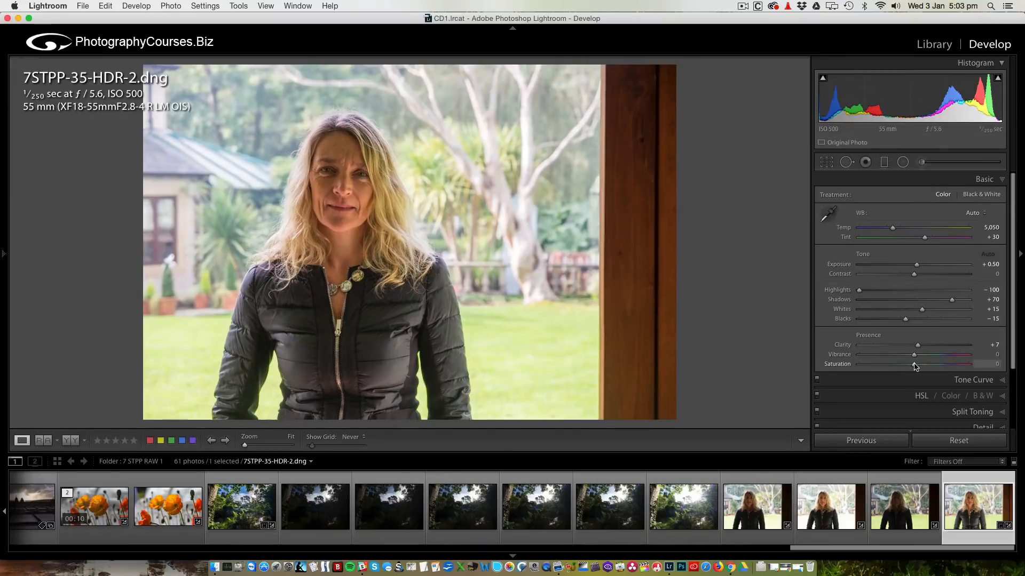
- Set the merged portrait's overall Saturation to +7 and slightly reduce its Orange saturation in the HSL adjustments
drag(913, 363, 917, 364)
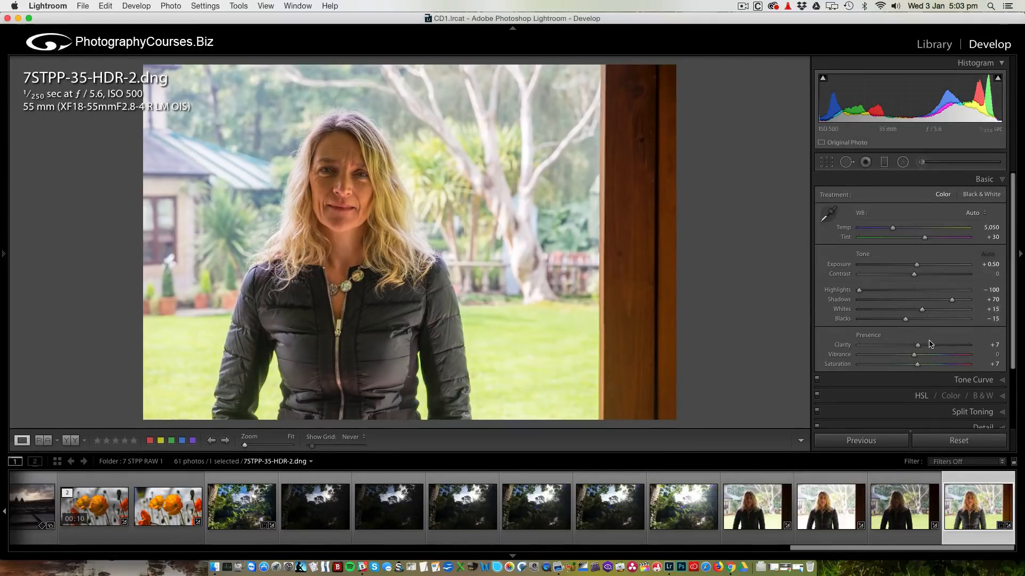
click(923, 395)
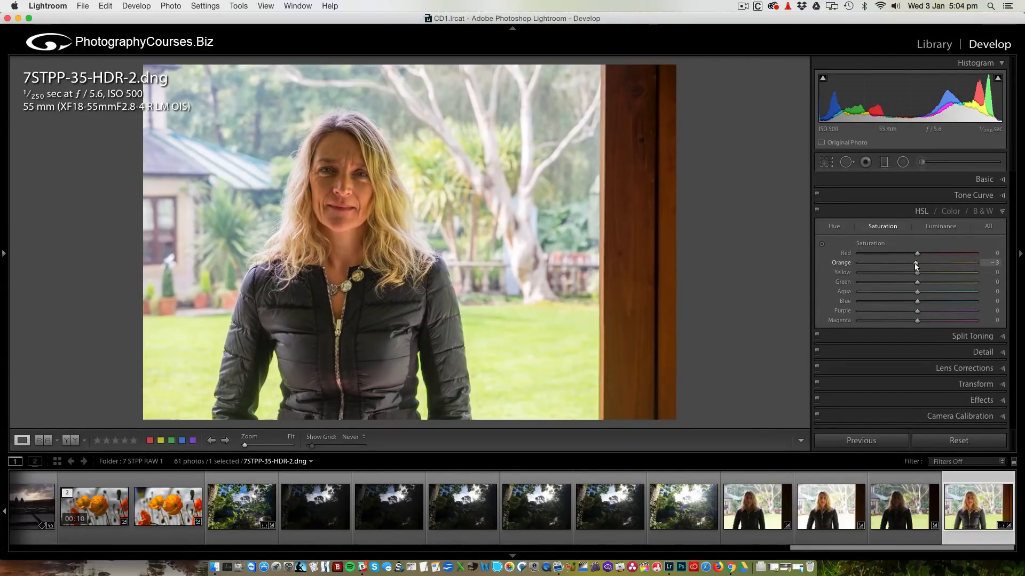
drag(912, 263, 909, 262)
click(1002, 180)
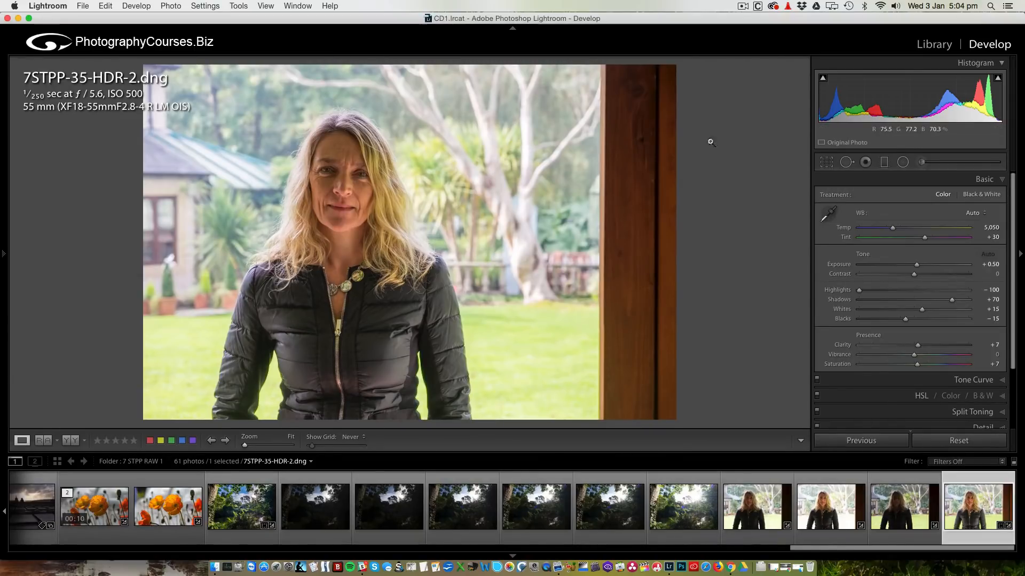
- Paint an Adjustment Brush mask over the whole garden background around the woman with the mask overlay on, and hide the overlay when done
click(923, 162)
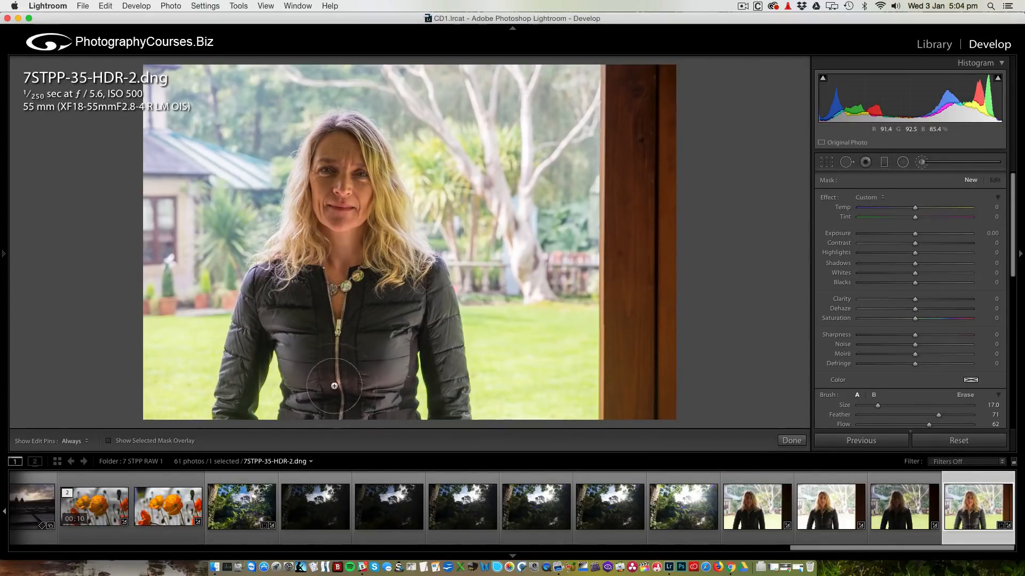
click(109, 441)
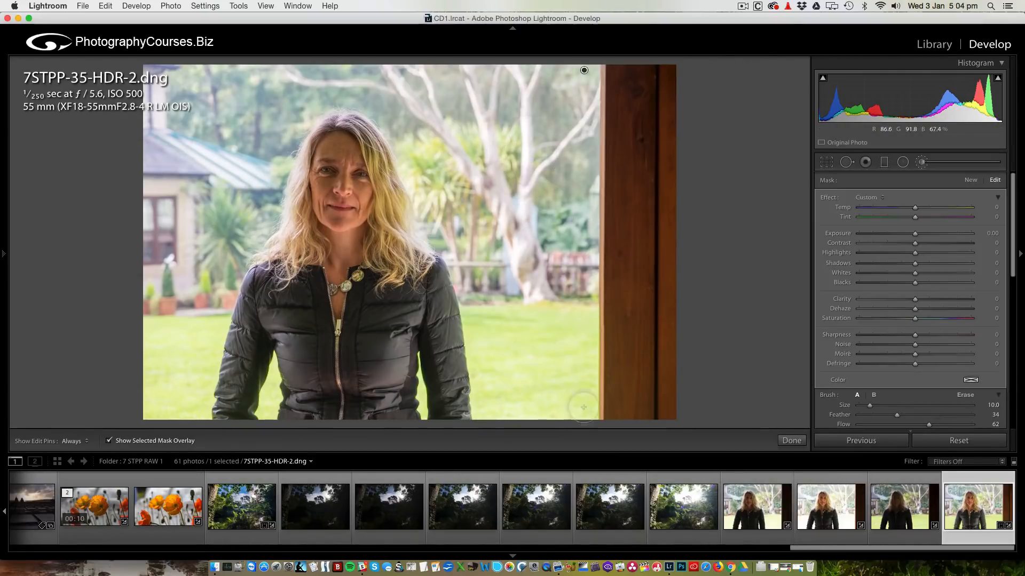
mouse_move(584, 299)
mouse_down()
mouse_move(593, 416)
mouse_move(551, 413)
mouse_up()
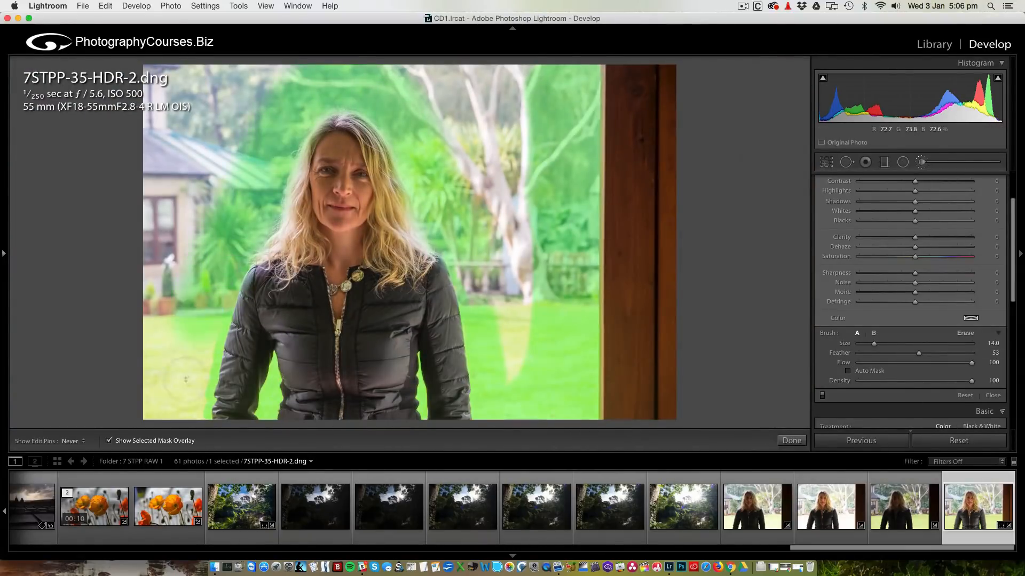
mouse_move(186, 379)
mouse_down()
mouse_move(171, 123)
mouse_move(515, 256)
mouse_move(470, 176)
mouse_up()
key(shift+bracketleft)
key(h)
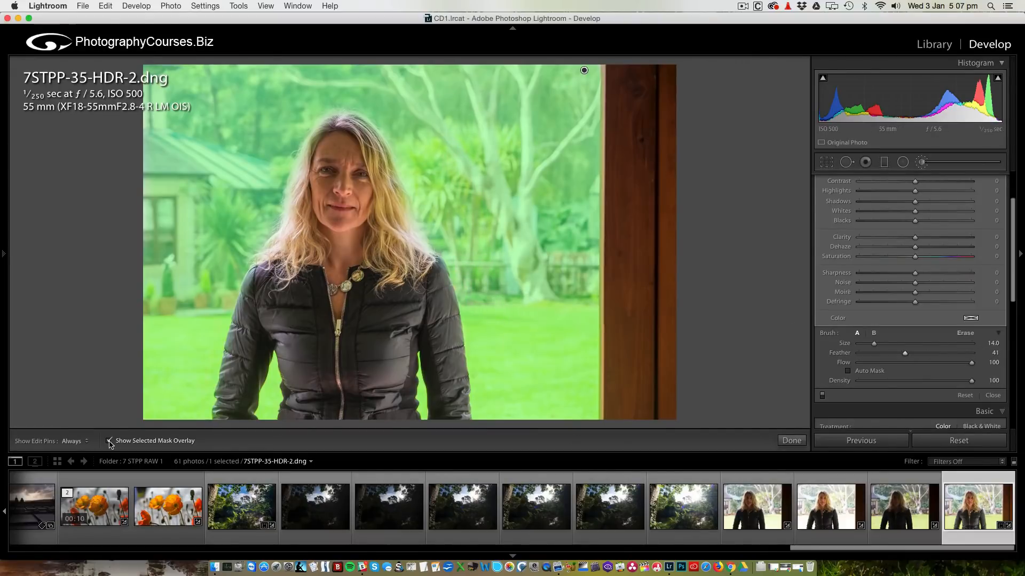
click(109, 441)
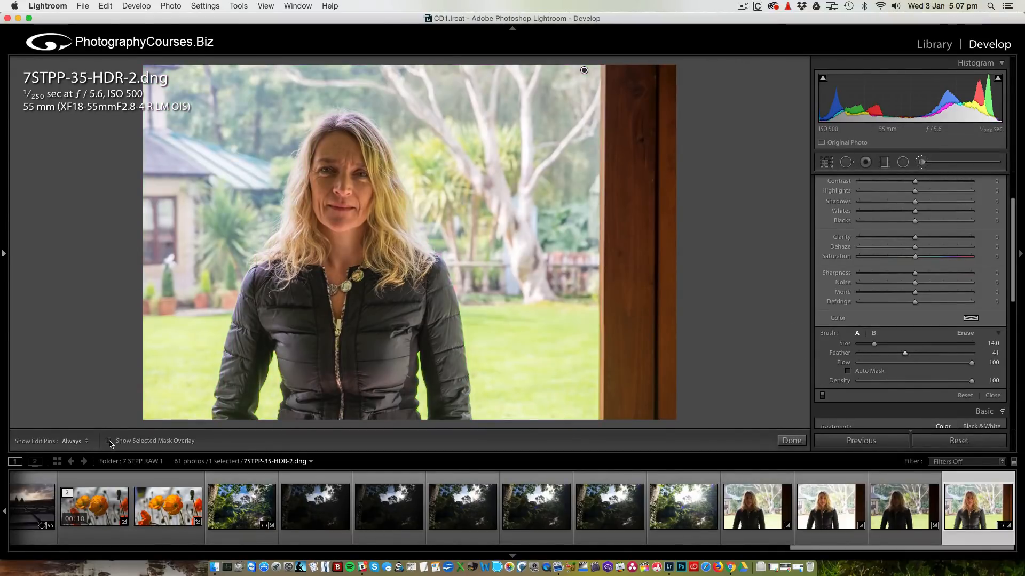
scroll(972, 300, up, 3)
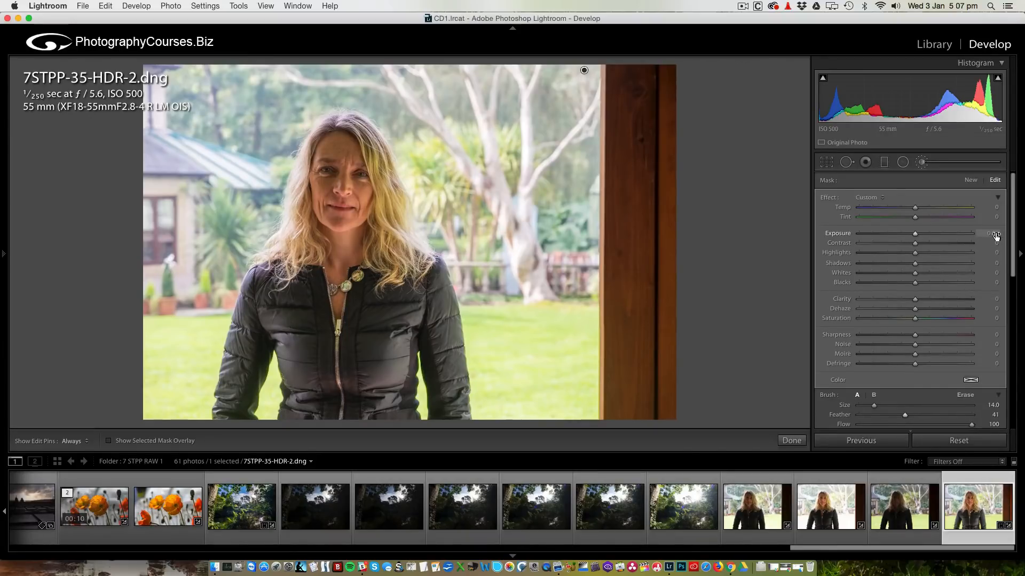
- Darken the masked garden background with a brush Exposure of -0.40, and compare it with the brush effect off and on before closing the brush
drag(996, 236, 995, 236)
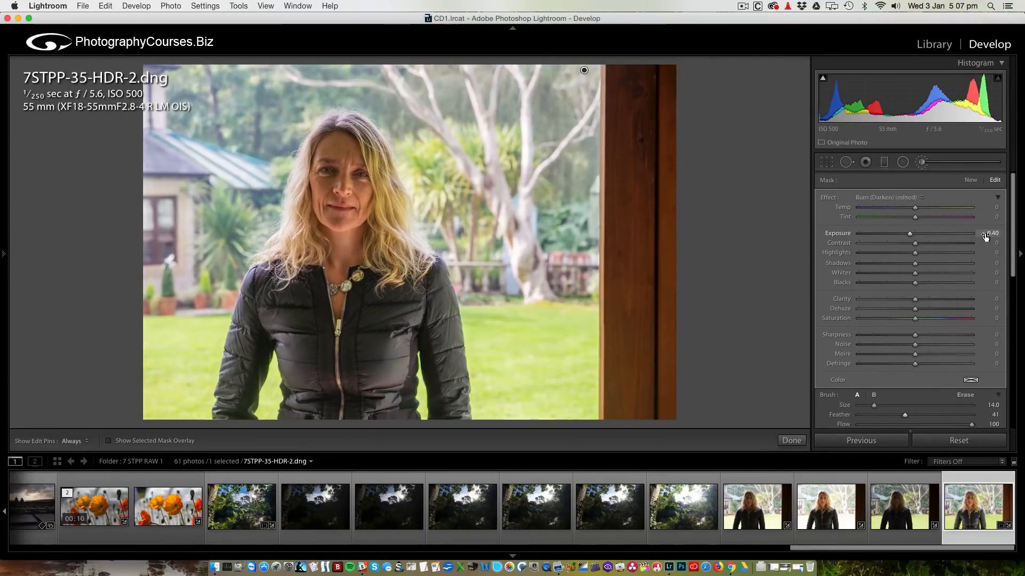
drag(986, 237, 985, 237)
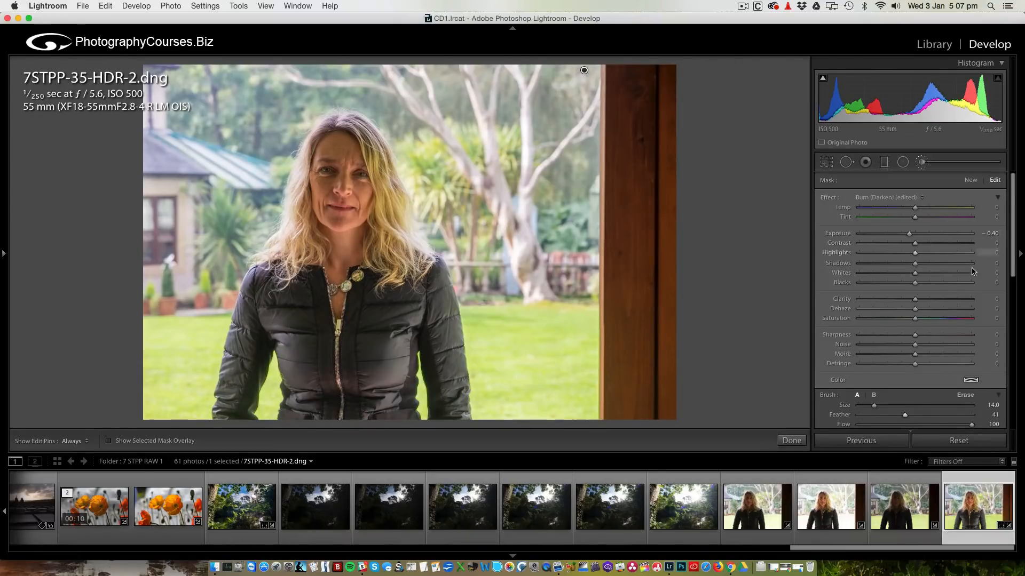
scroll(935, 316, down, 1)
scroll(936, 316, down, 3)
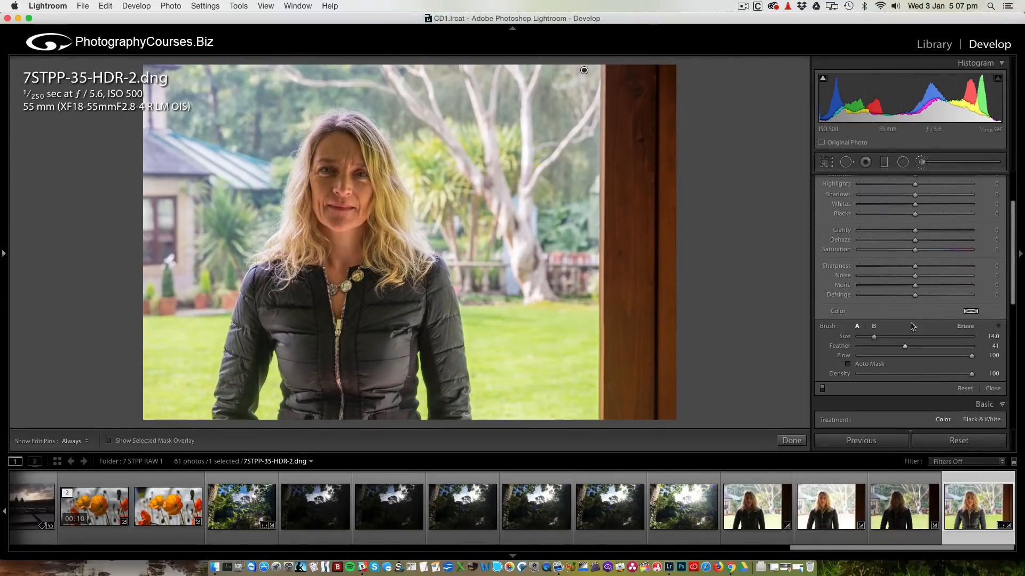
click(822, 388)
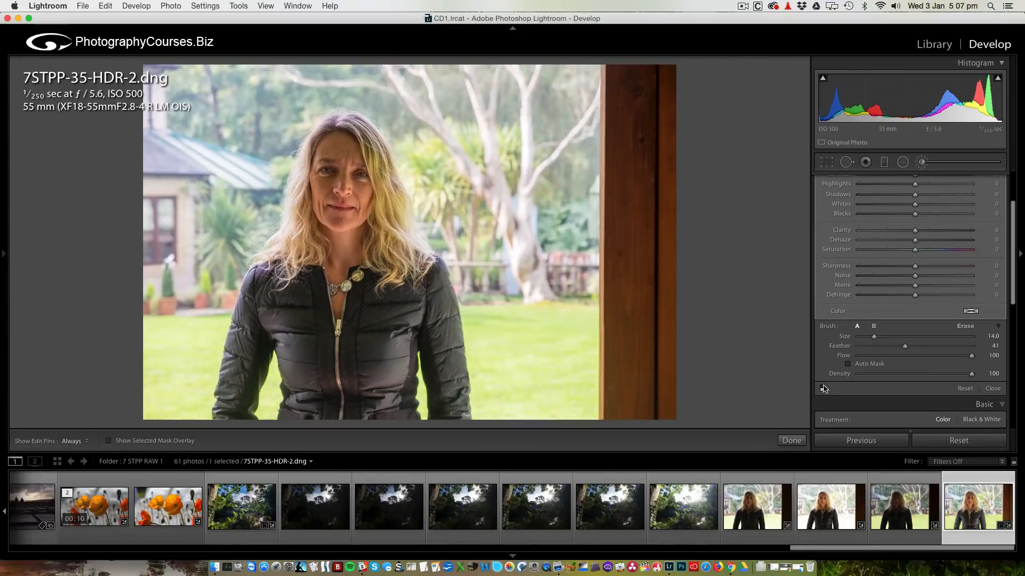
click(823, 388)
click(822, 388)
click(822, 387)
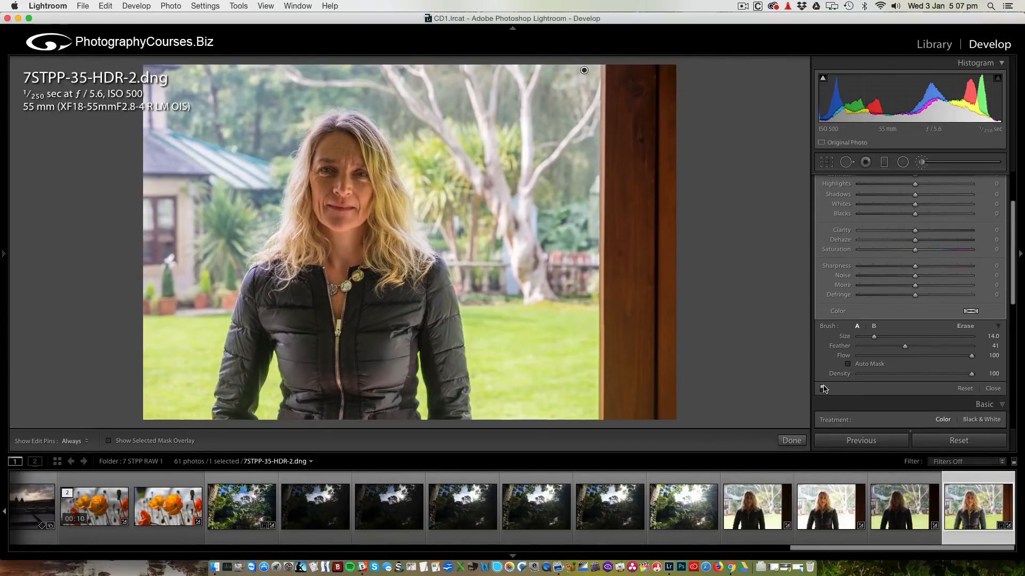
click(922, 162)
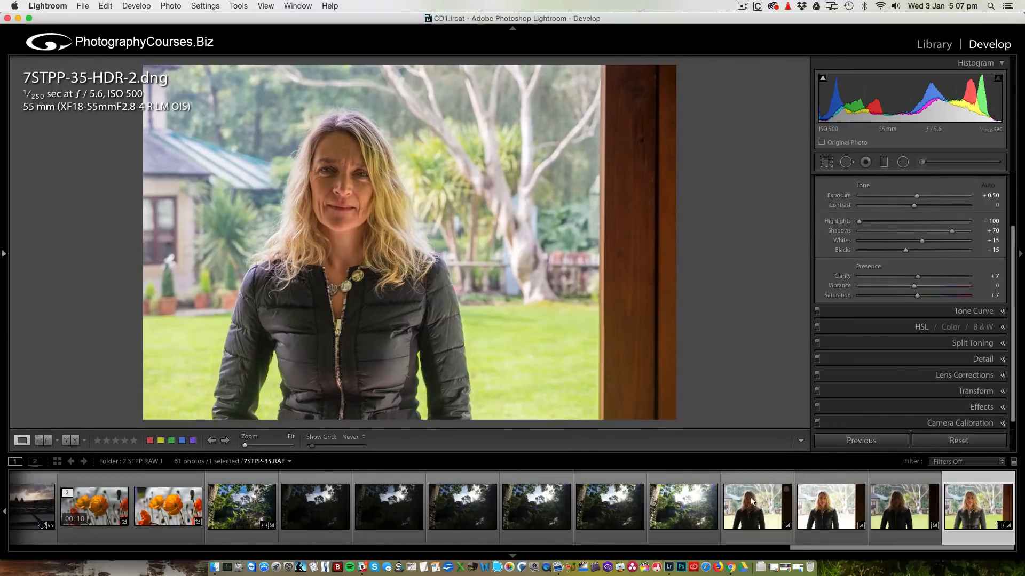
- Synchronize all develop settings from the merged portrait 7STPP-35-HDR-2.dng to the original exposure 7STPP-35.RAF with Auto Sync turned off
click(751, 502)
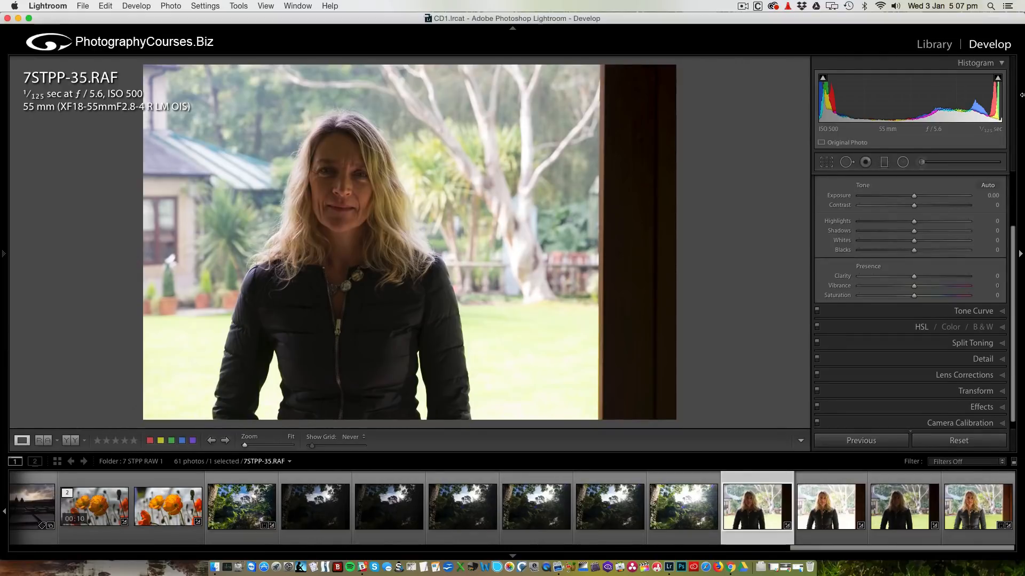
click(972, 509)
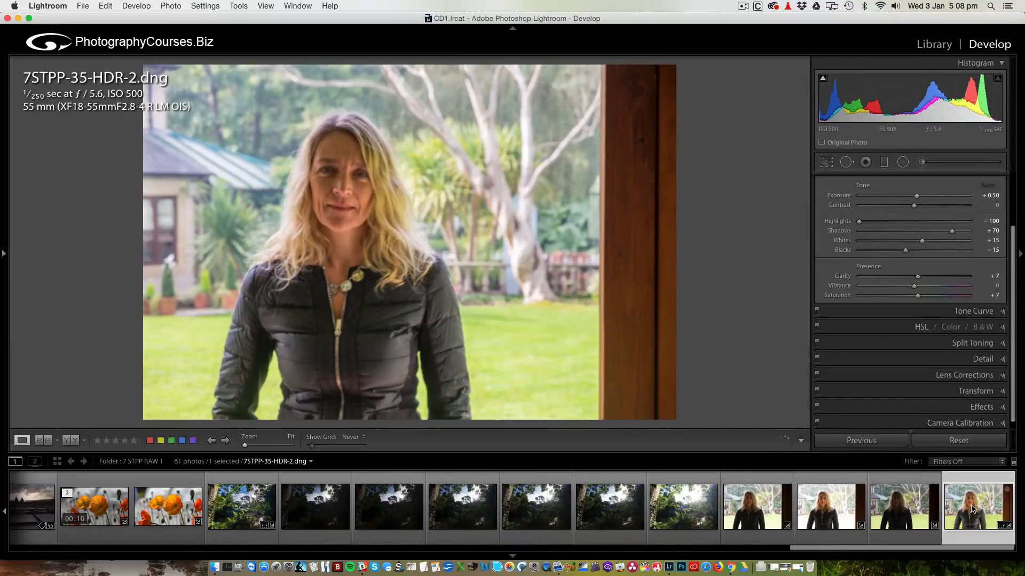
right_click(743, 514)
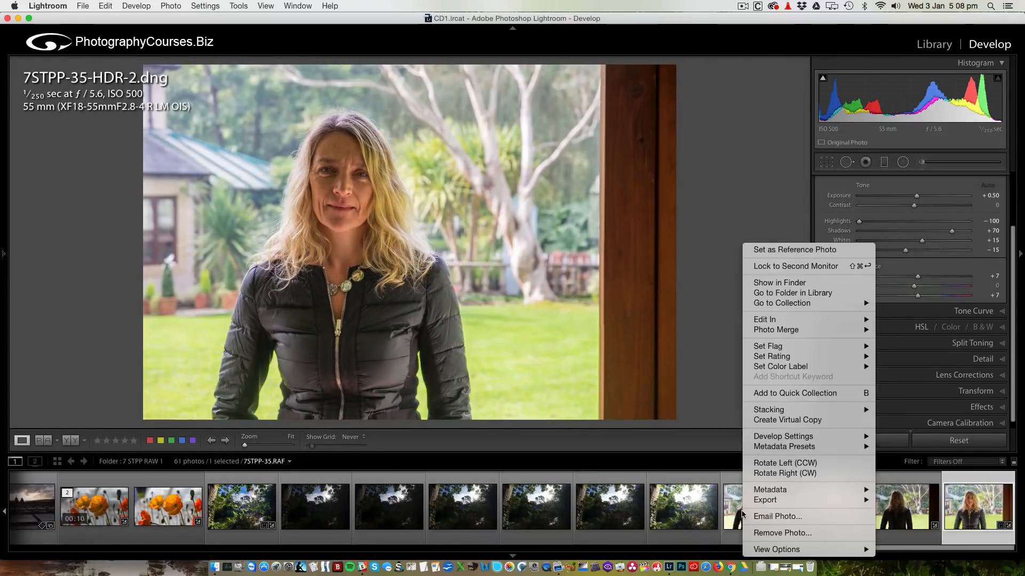
click(739, 515)
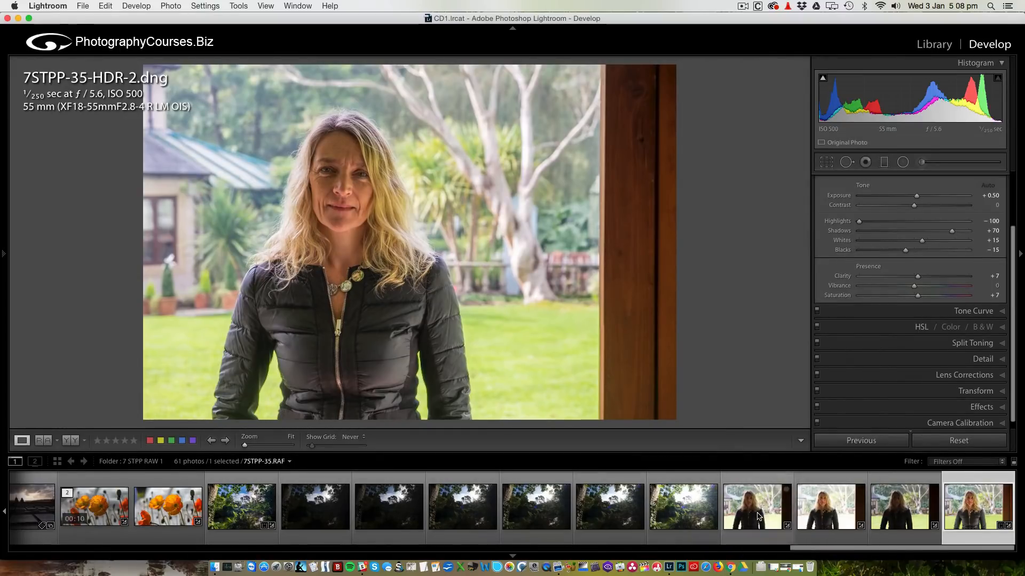
super+click(758, 516)
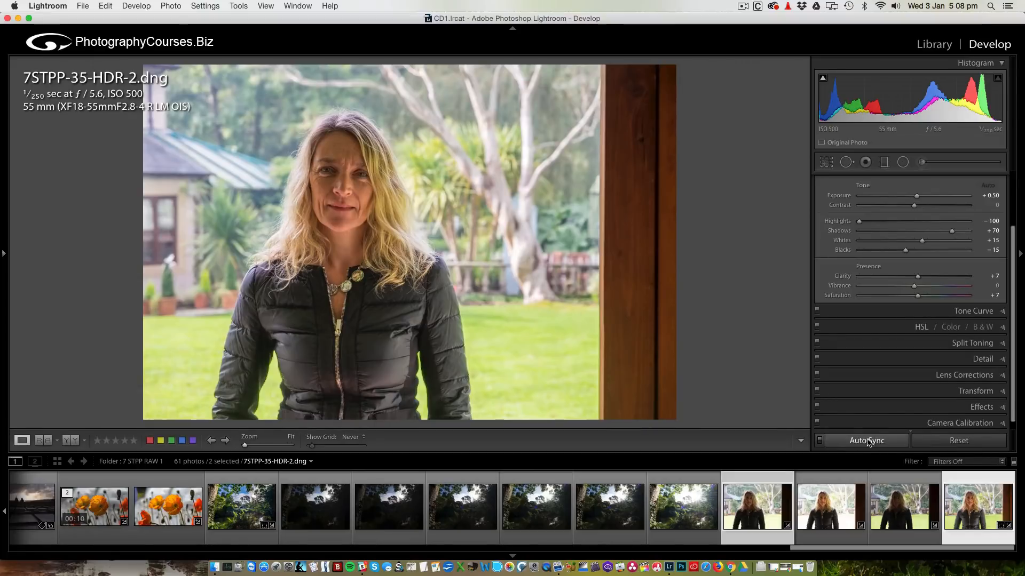
click(819, 440)
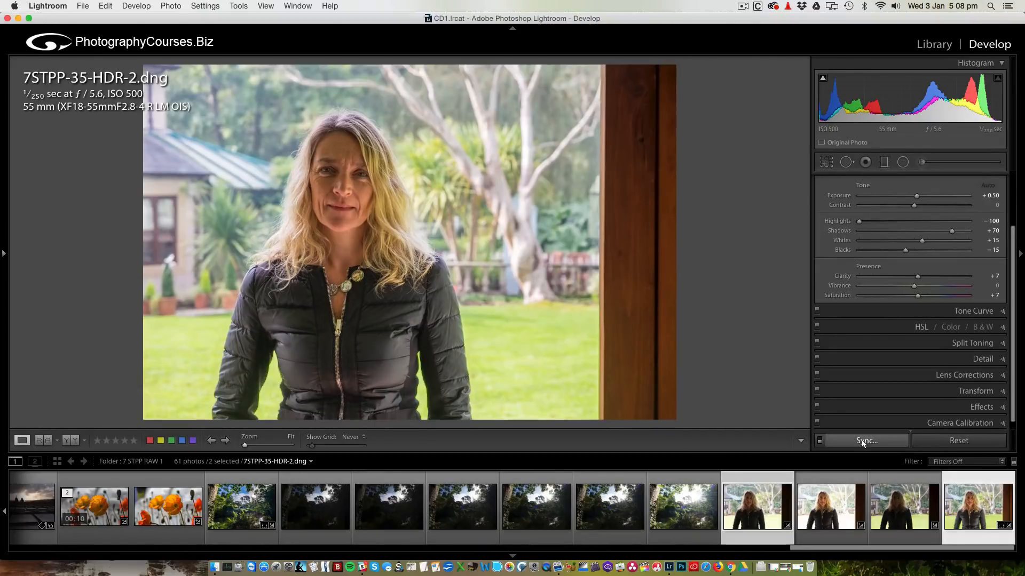
click(867, 441)
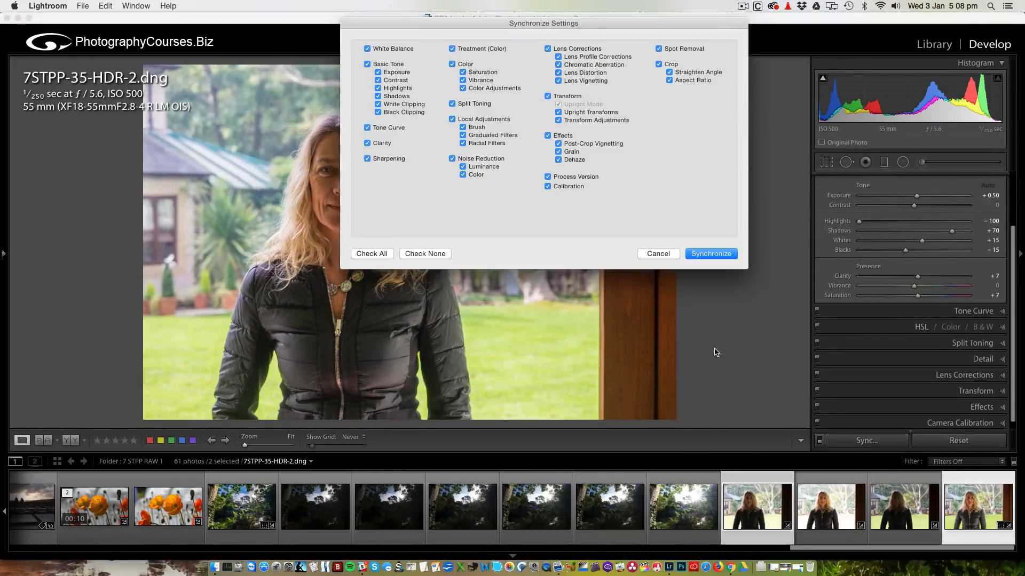
click(710, 255)
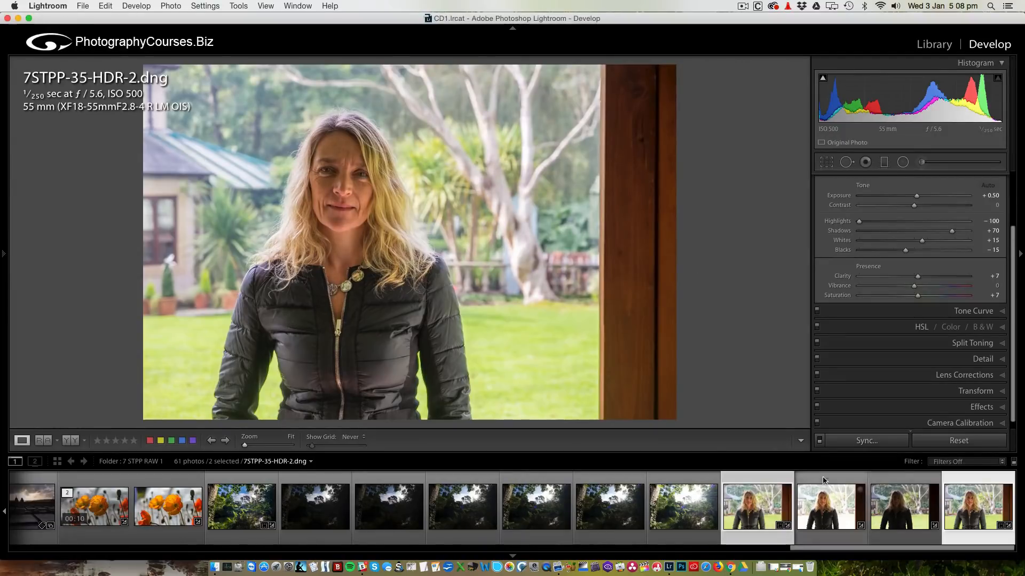
- Set up a side-by-side Reference View with 7STPP-35.RAF as the reference photo and 7STPP-35-HDR-2.dng as the active photo
click(753, 513)
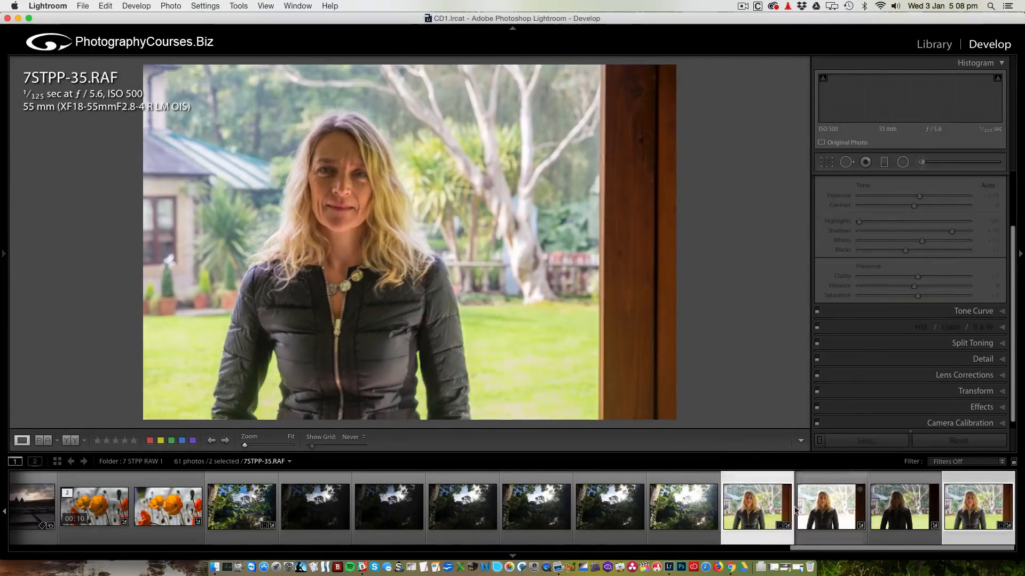
key(Right)
click(753, 512)
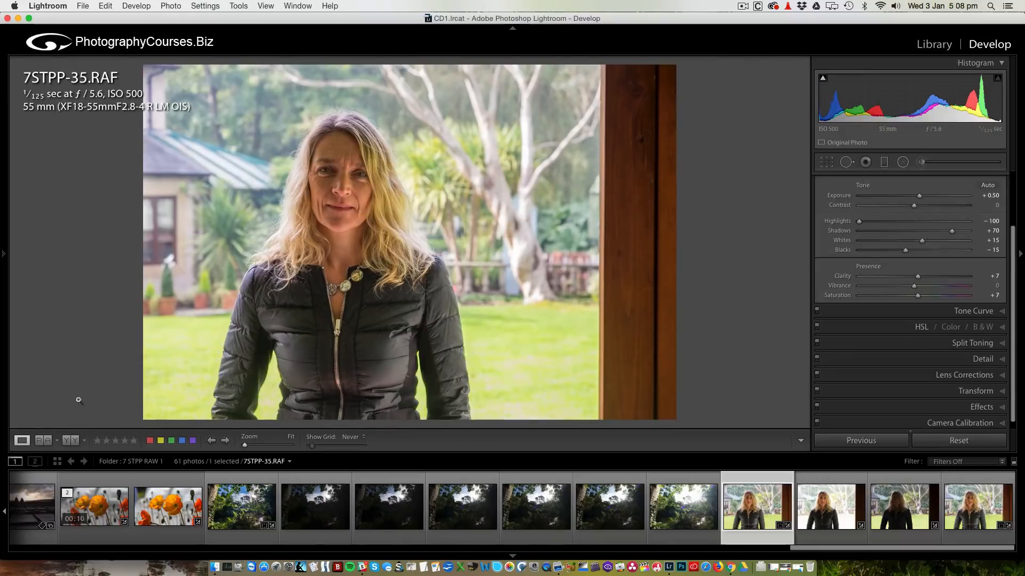
click(47, 440)
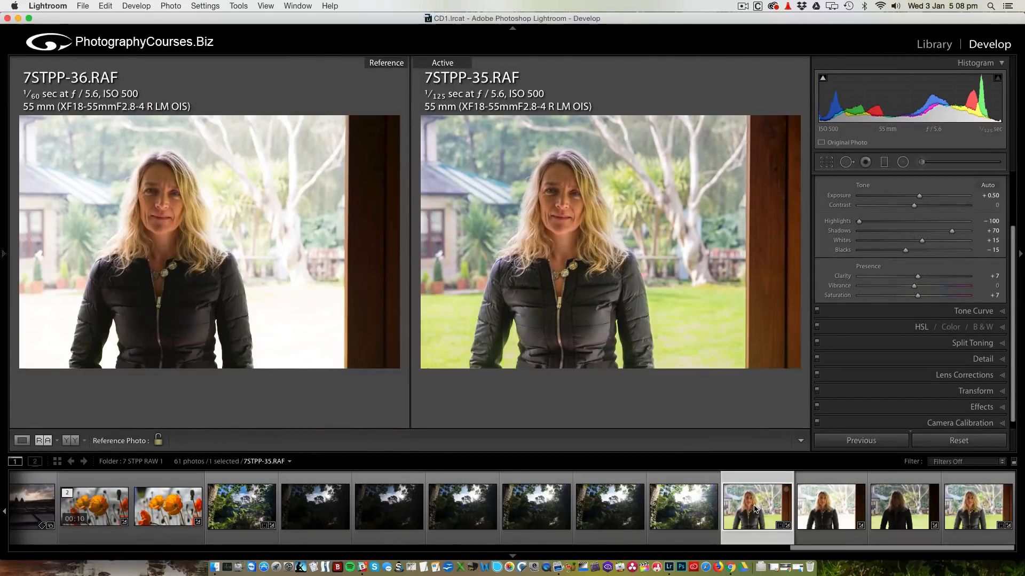
drag(754, 509, 221, 229)
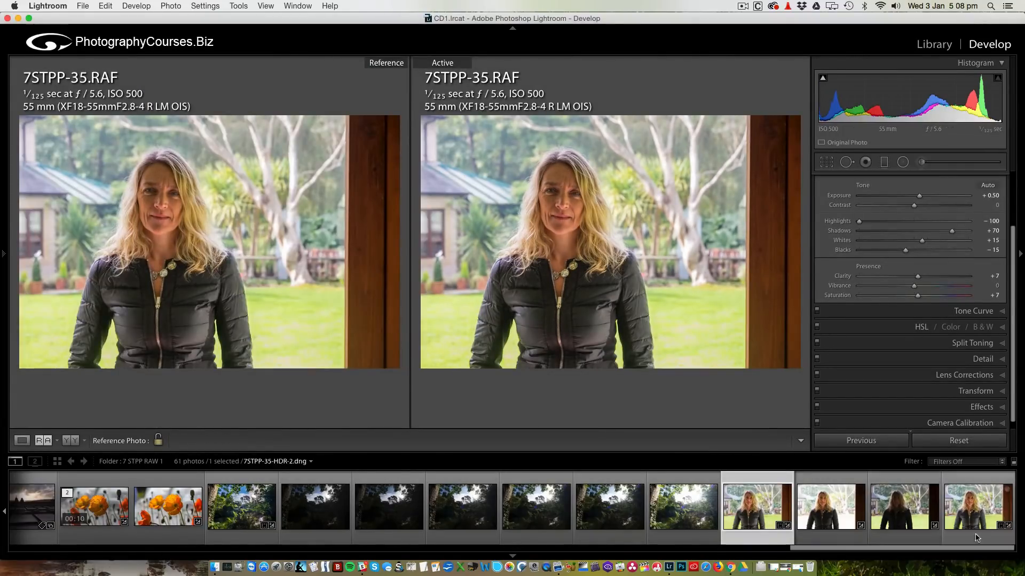
drag(981, 517, 645, 304)
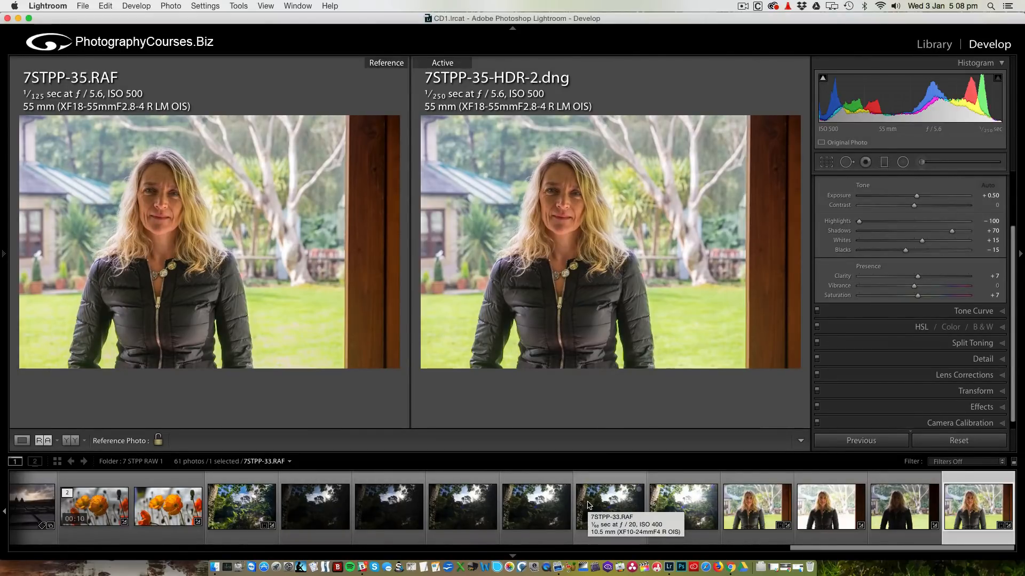
- Examine the noise and detail in the dark jacket at close zoom in both photos, and return both to the full view
click(111, 327)
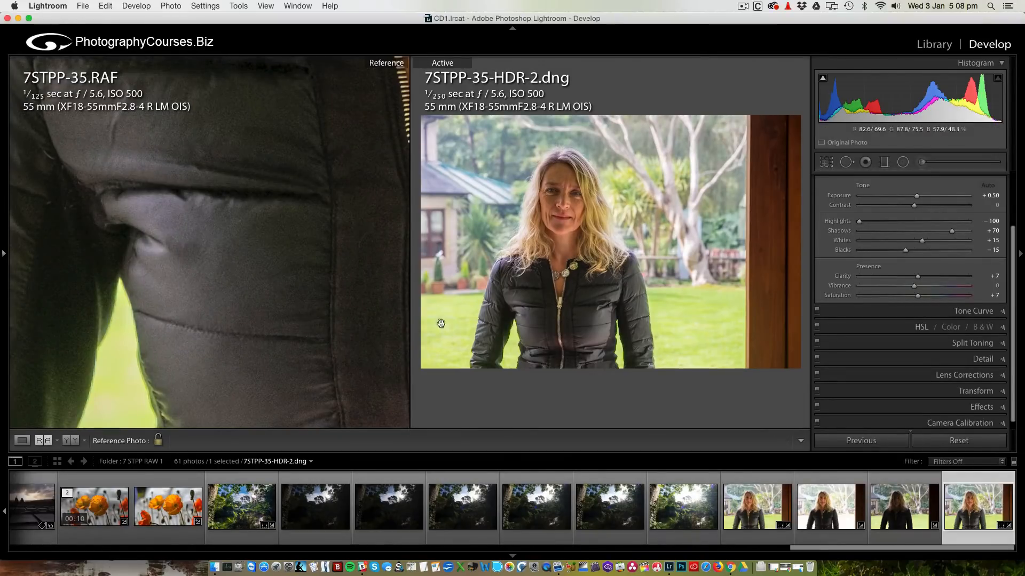
click(512, 323)
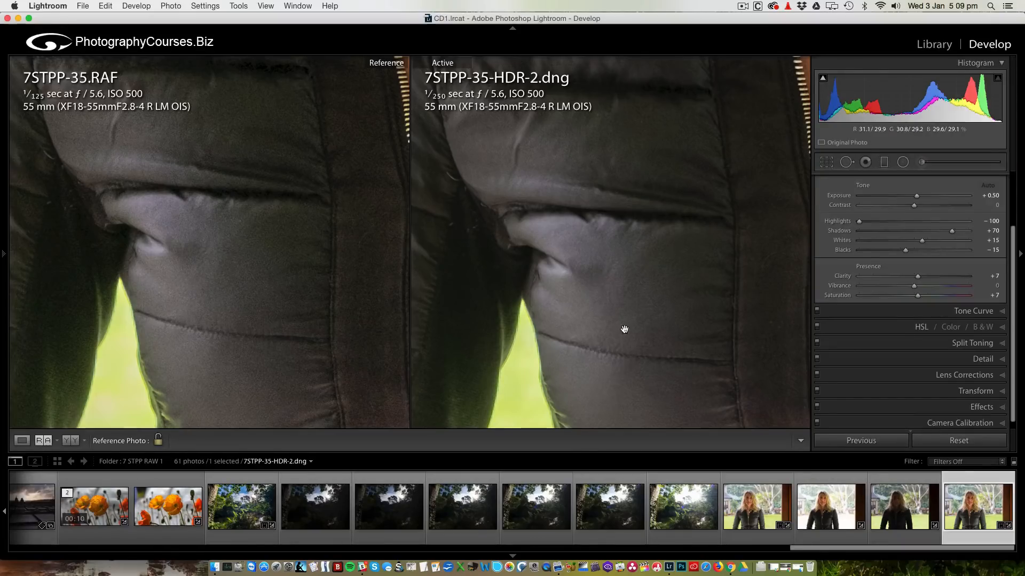
click(460, 219)
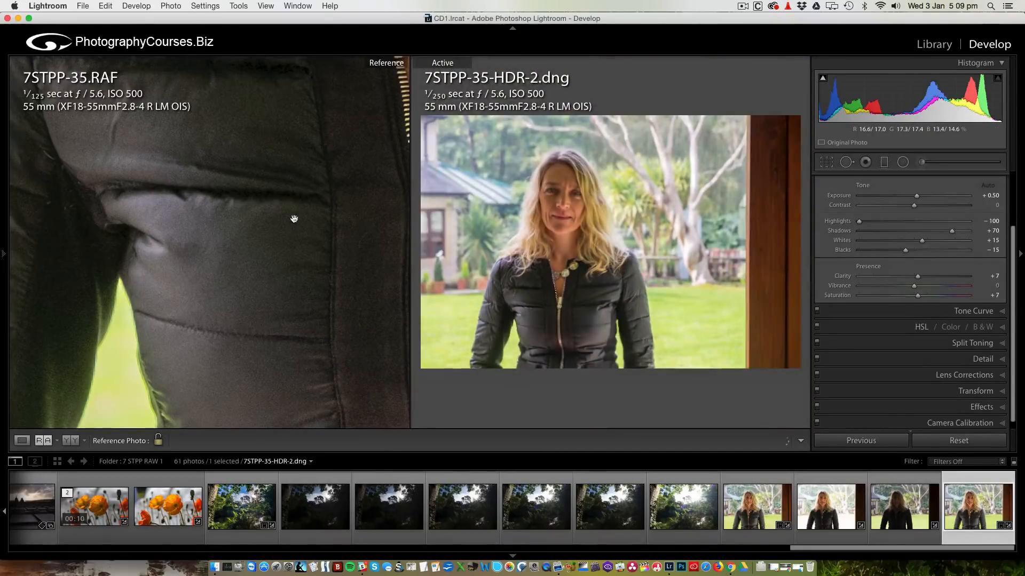
click(295, 220)
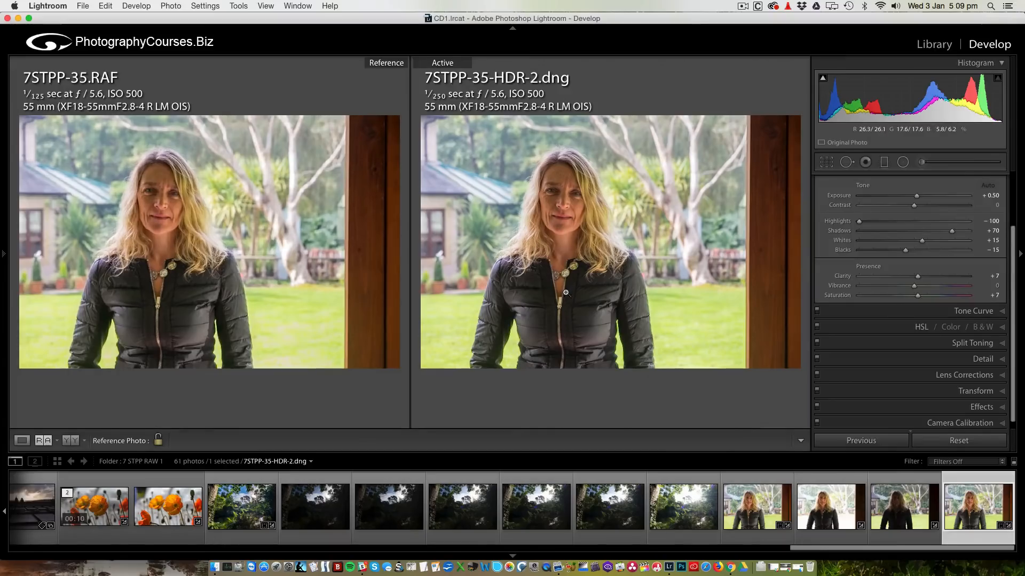